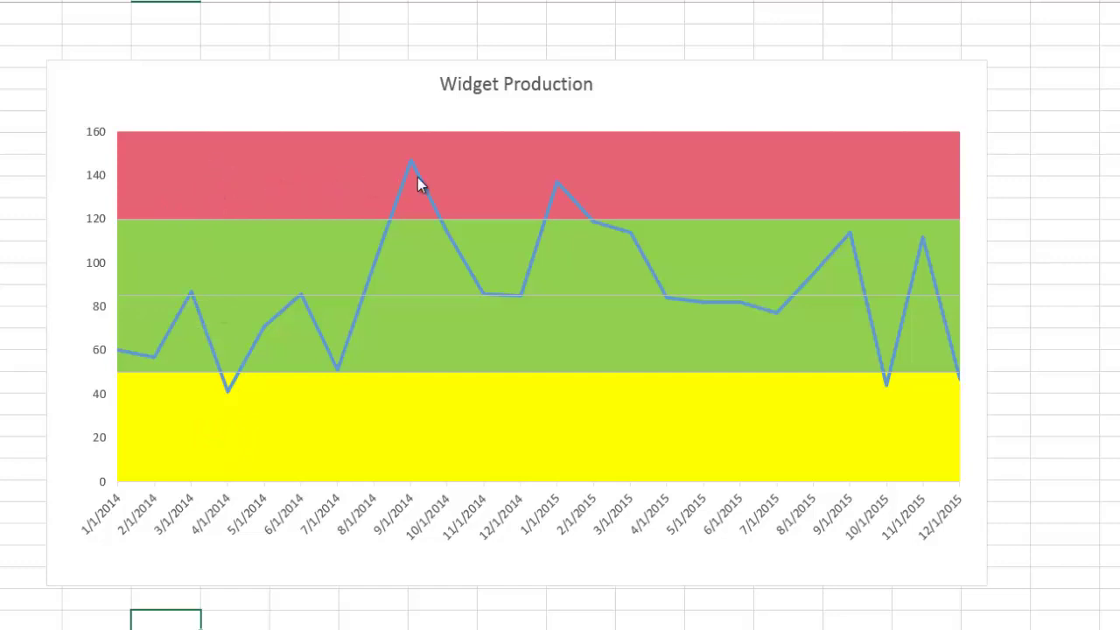
- Add a new worksheet and copy the data range A1:E25 from Sheet1 into it, starting at cell A1
{"action": "mouse_move", "coordinate": [422, 183]}
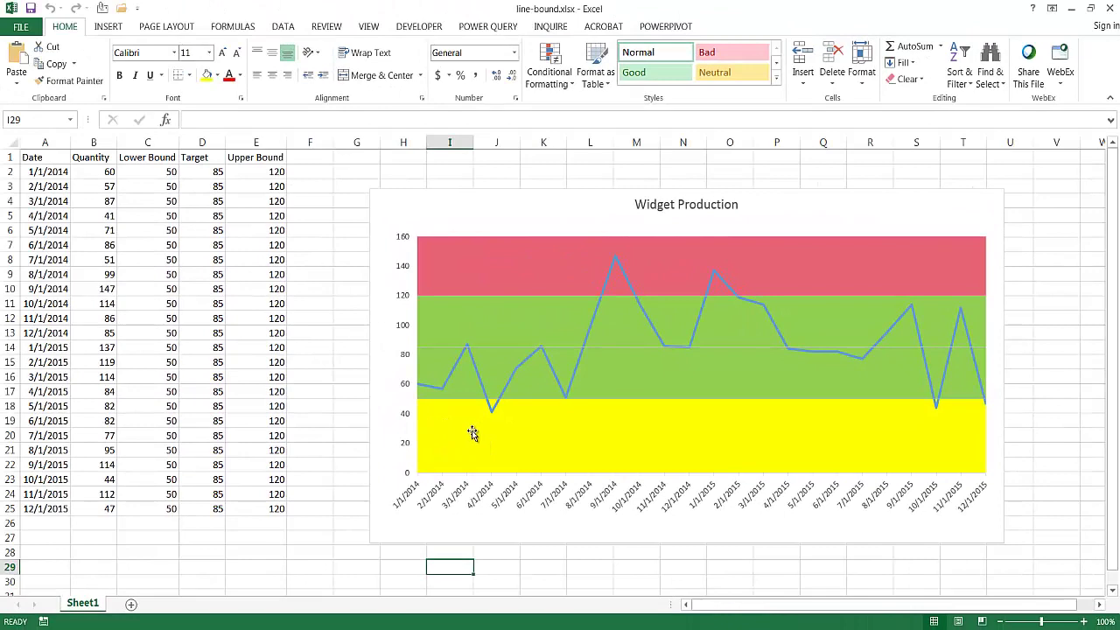
{"action": "left_click", "coordinate": [131, 604]}
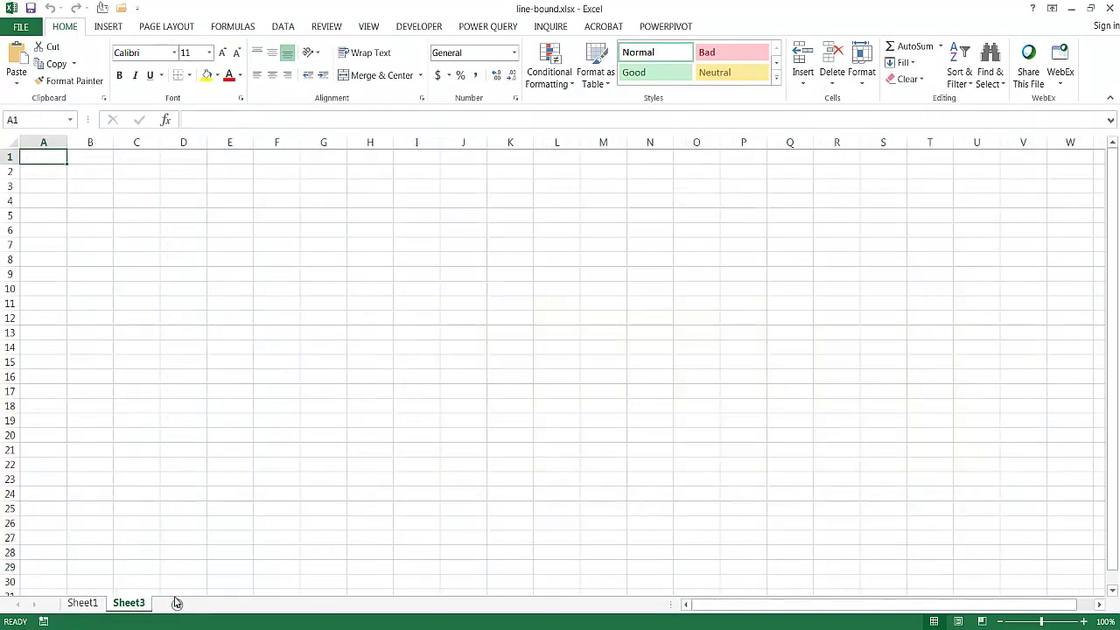
{"action": "left_click", "coordinate": [98, 604]}
{"action": "left_click_drag", "start_coordinate": [35, 158], "coordinate": [276, 510]}
{"action": "key", "text": "ctrl+c"}
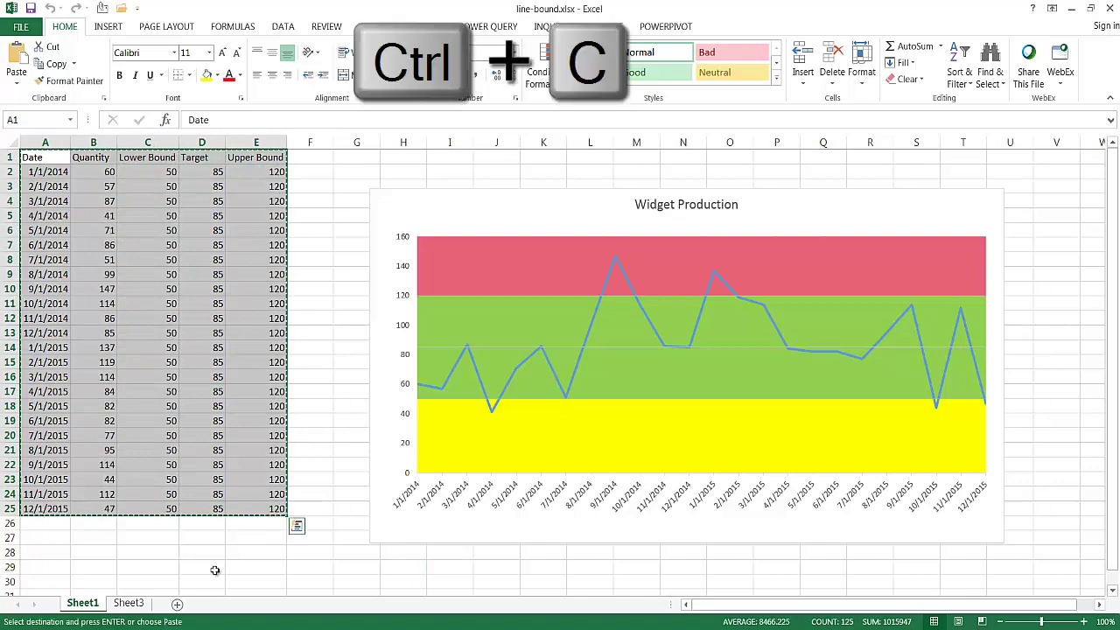
{"action": "left_click", "coordinate": [128, 604]}
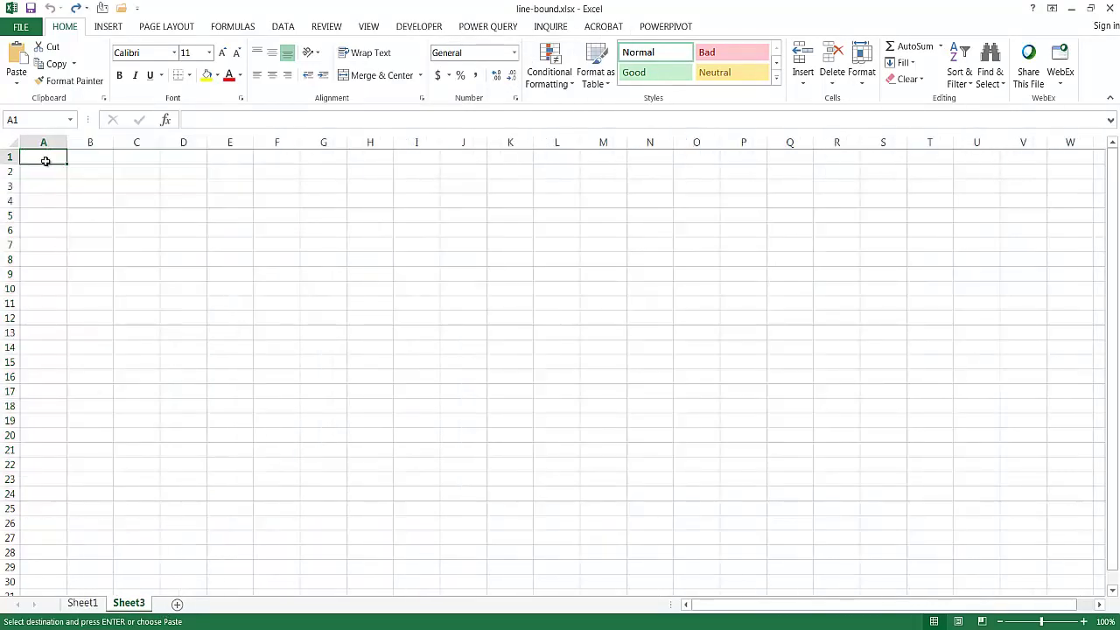
{"action": "key", "text": "ctrl+v"}
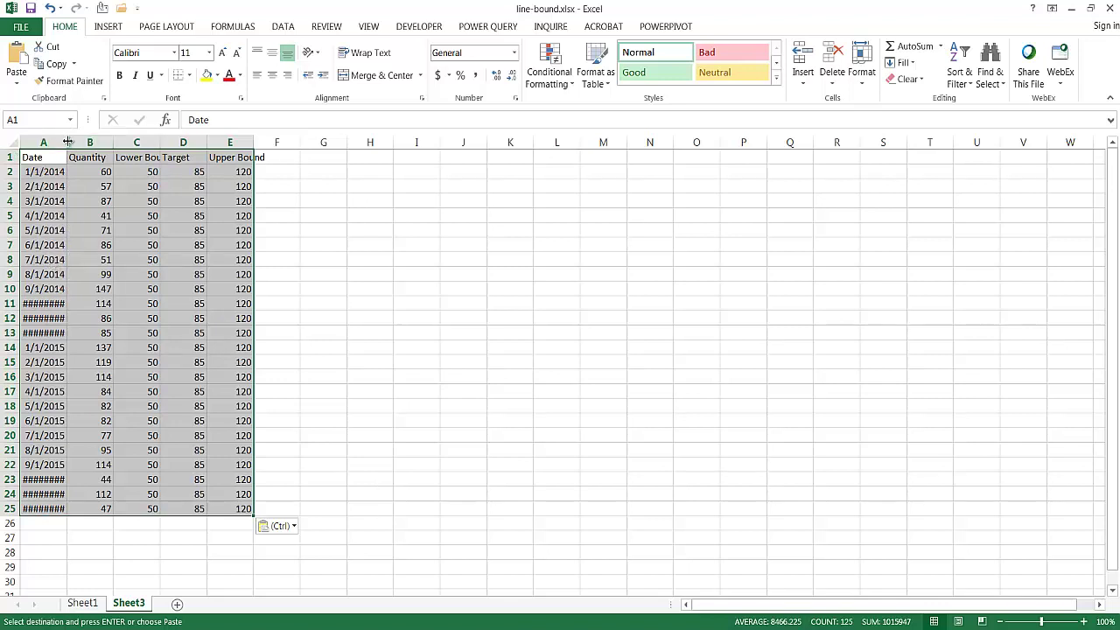
- Autofit the column widths of the sheet so the dates and headers fit
{"action": "left_click", "coordinate": [69, 142]}
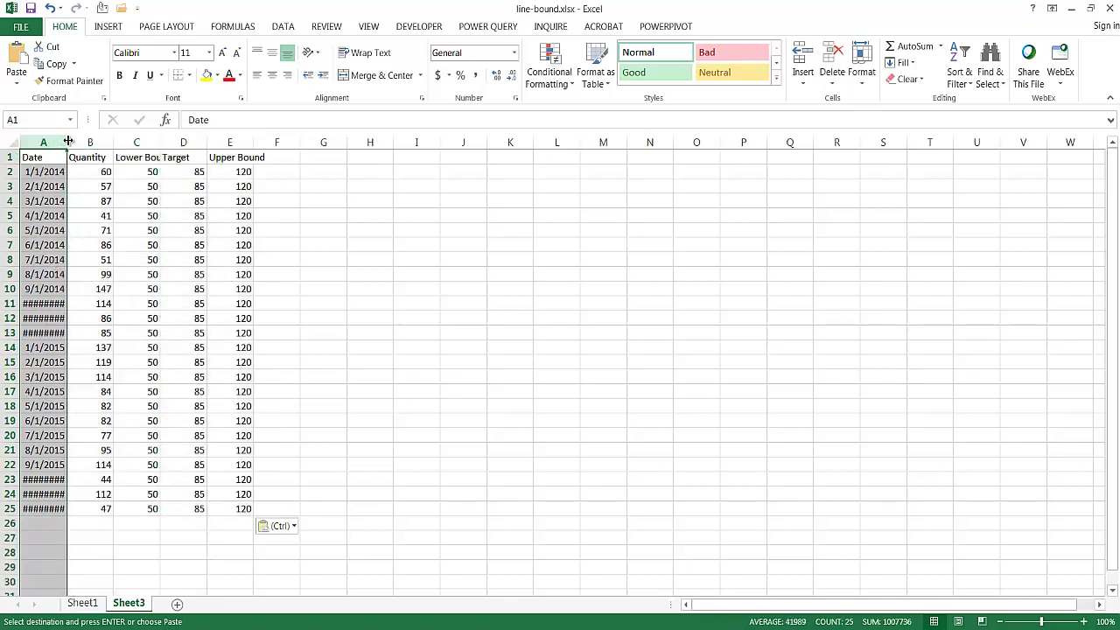
{"action": "double_click", "coordinate": [67, 142]}
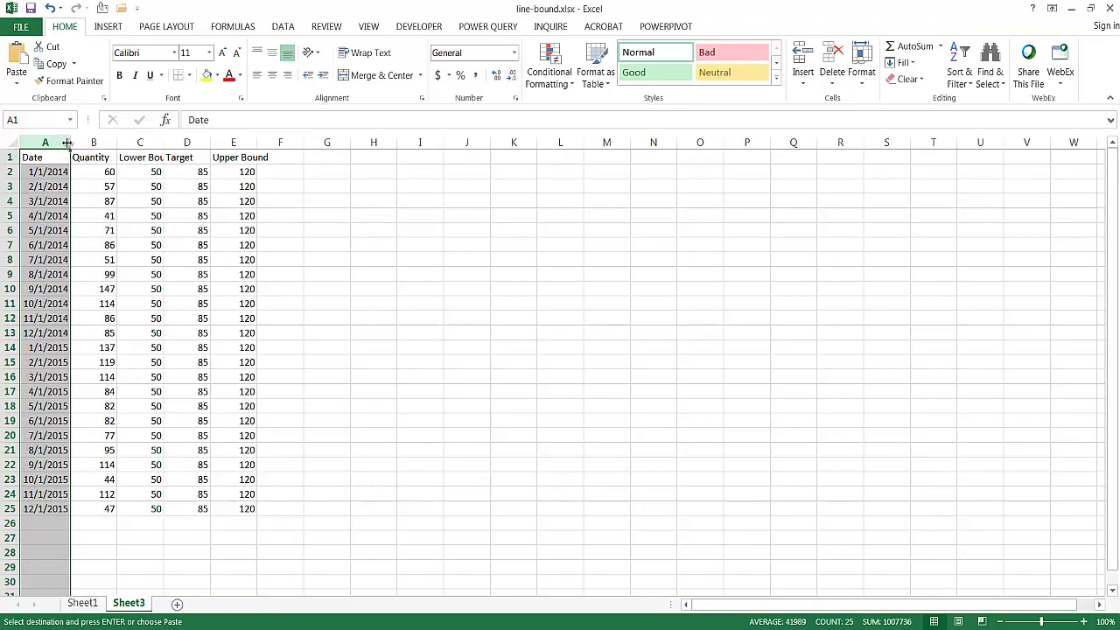
{"action": "left_click", "coordinate": [221, 365]}
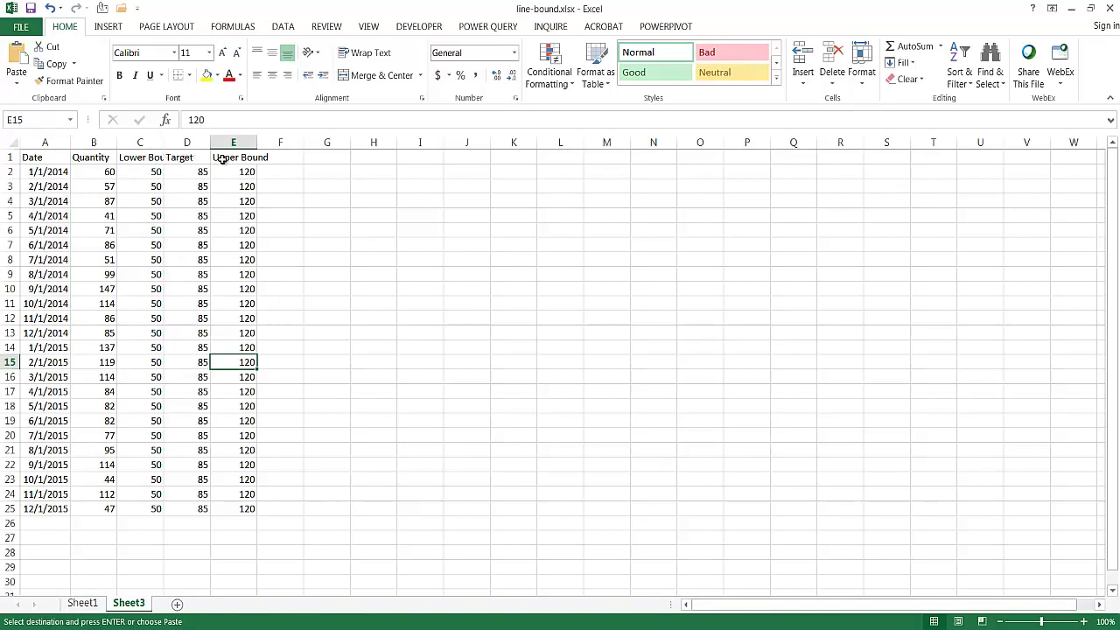
{"action": "left_click", "coordinate": [9, 142]}
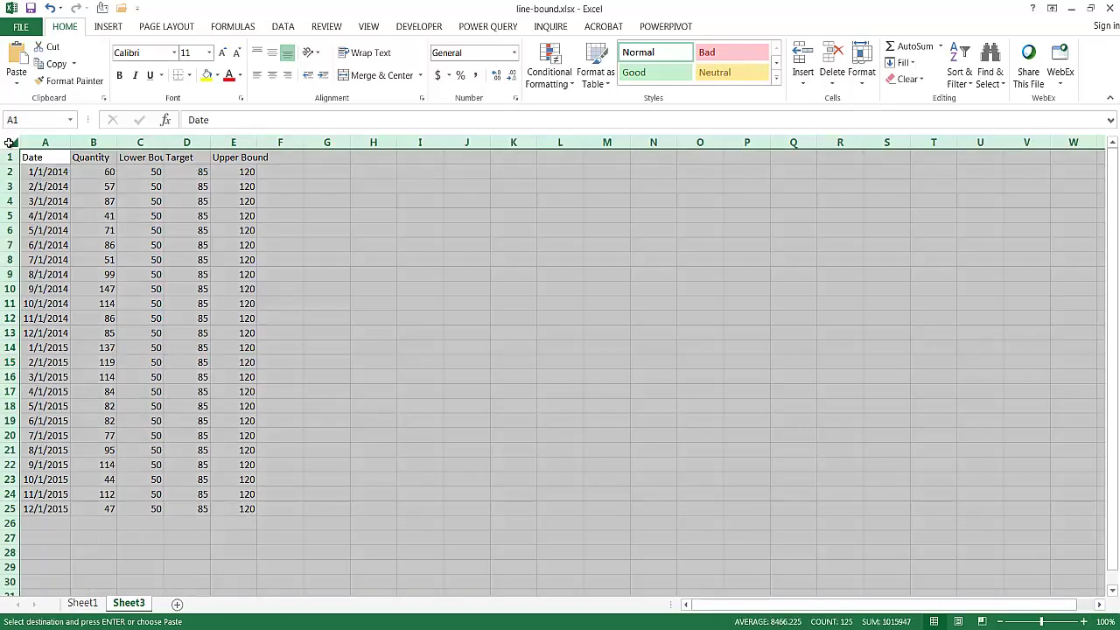
{"action": "double_click", "coordinate": [70, 141]}
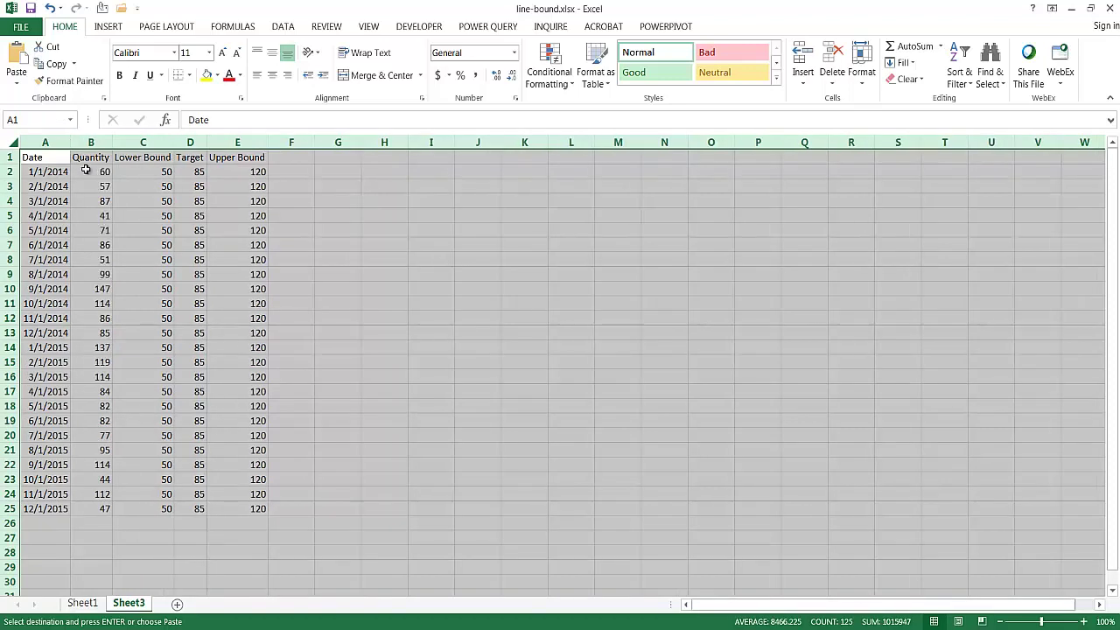
{"action": "left_click", "coordinate": [230, 254]}
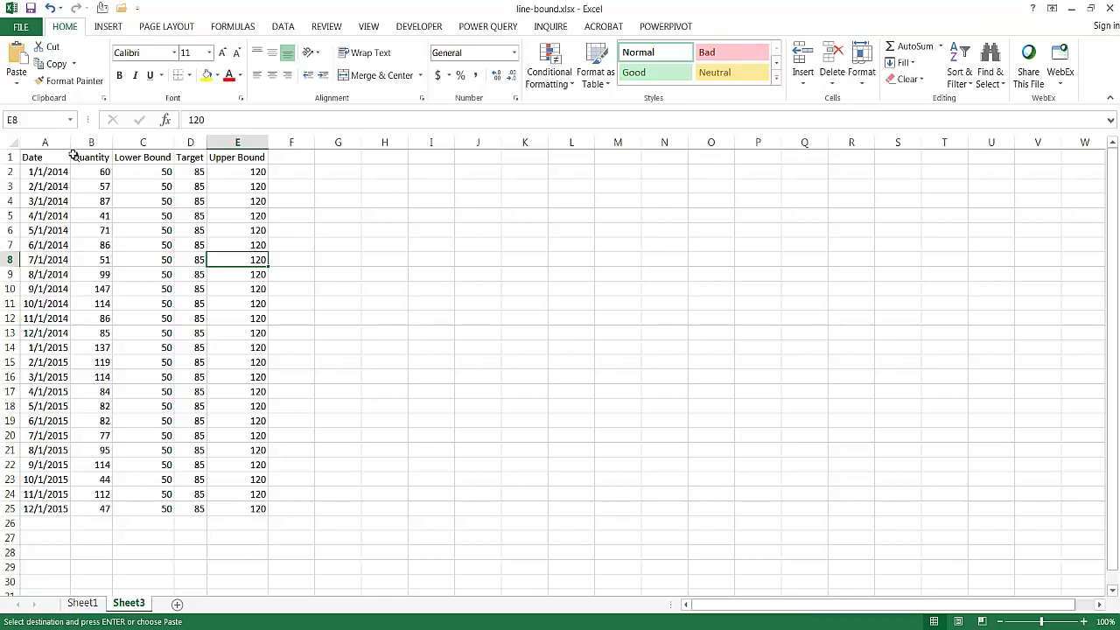
- Insert a line chart of the Date and Quantity data in A1:B25, placed beside the table and enlarged to about columns H to U
{"action": "left_click_drag", "start_coordinate": [41, 157], "coordinate": [97, 509]}
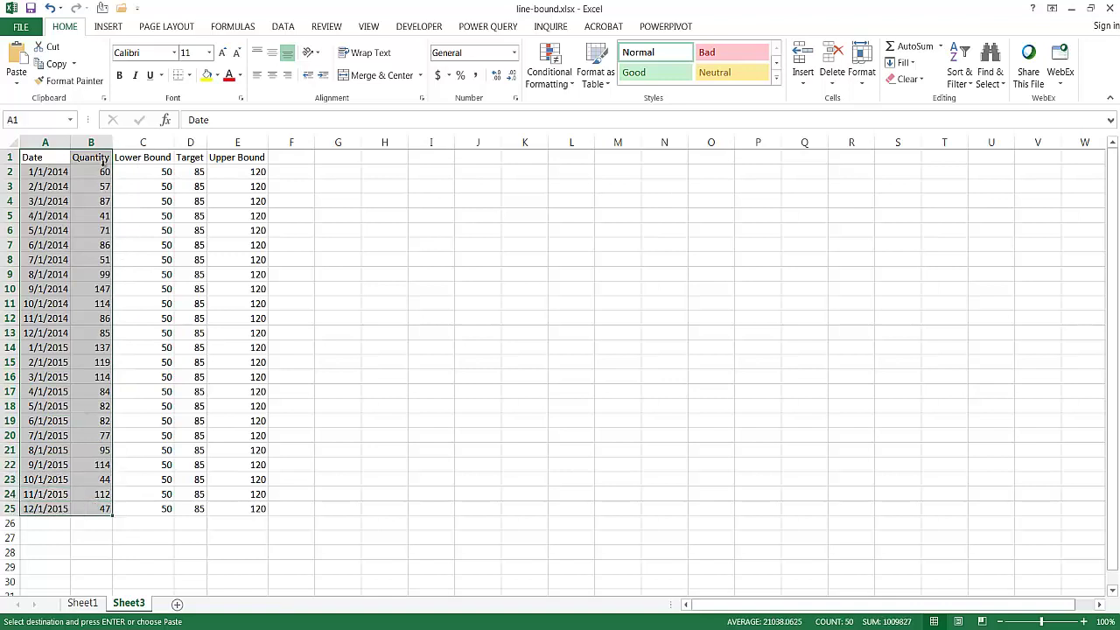
{"action": "left_click", "coordinate": [108, 29]}
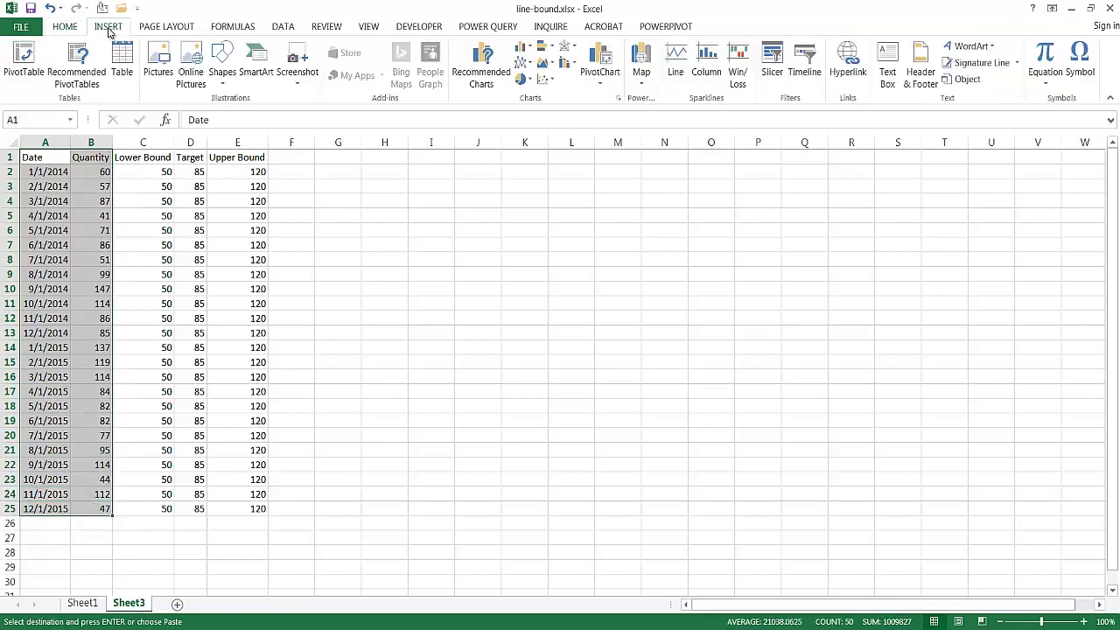
{"action": "left_click", "coordinate": [528, 66]}
{"action": "left_click", "coordinate": [537, 105]}
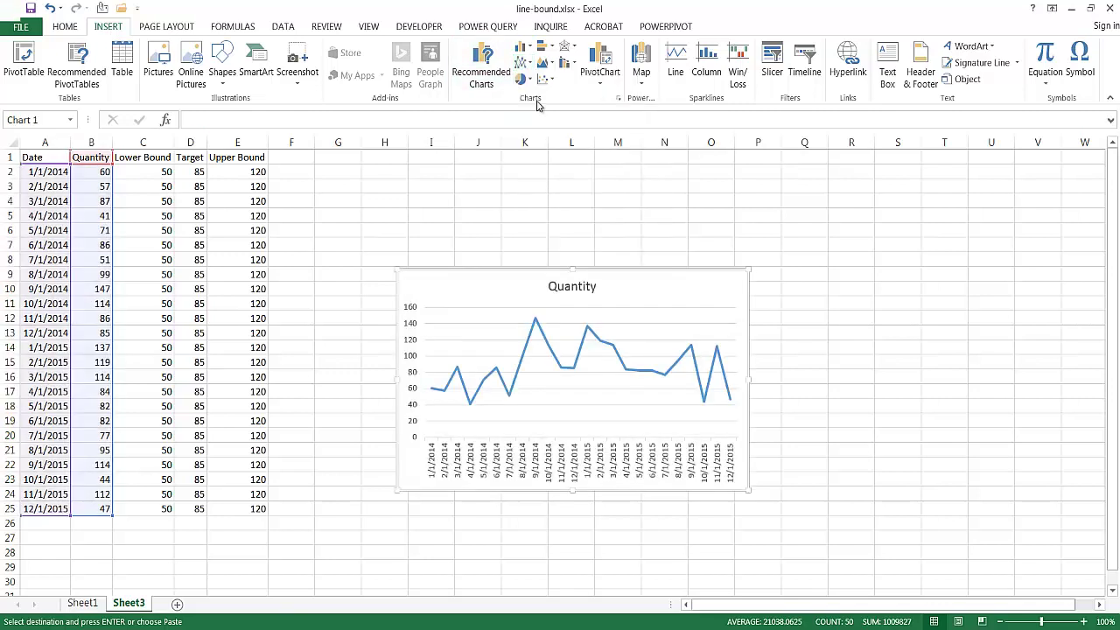
{"action": "left_click_drag", "start_coordinate": [544, 264], "coordinate": [475, 180]}
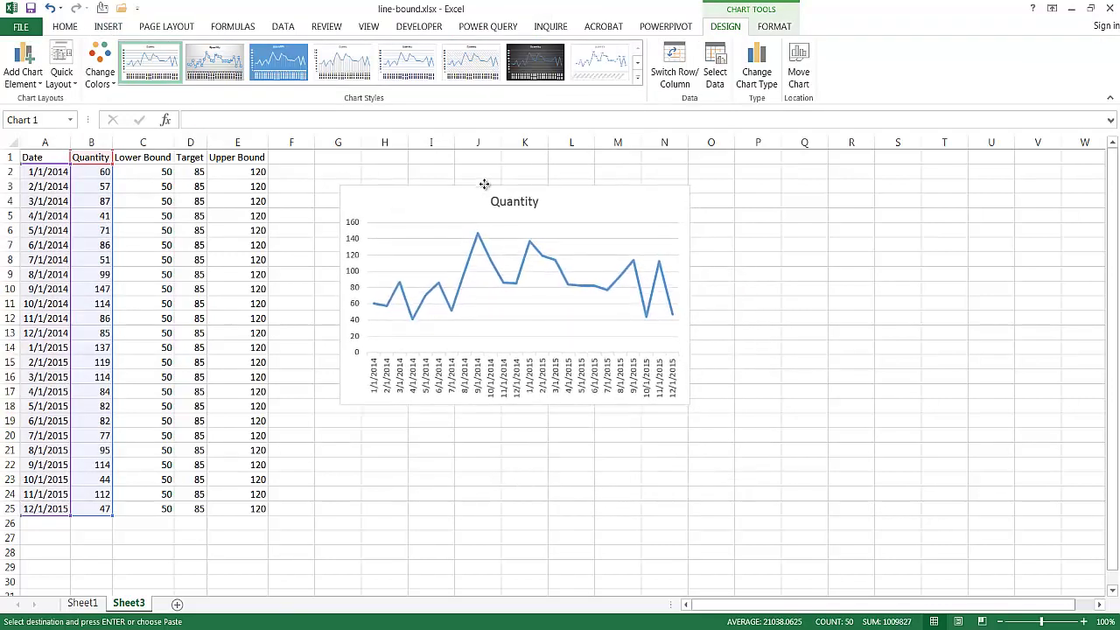
{"action": "left_click_drag", "start_coordinate": [692, 408], "coordinate": [1002, 574]}
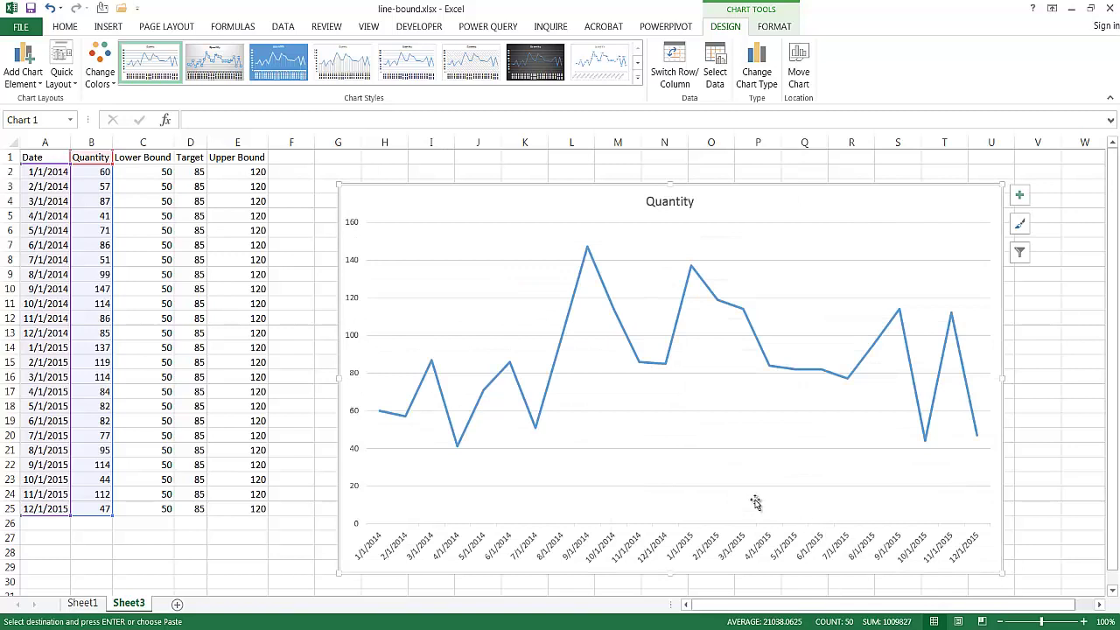
{"action": "left_click", "coordinate": [143, 142]}
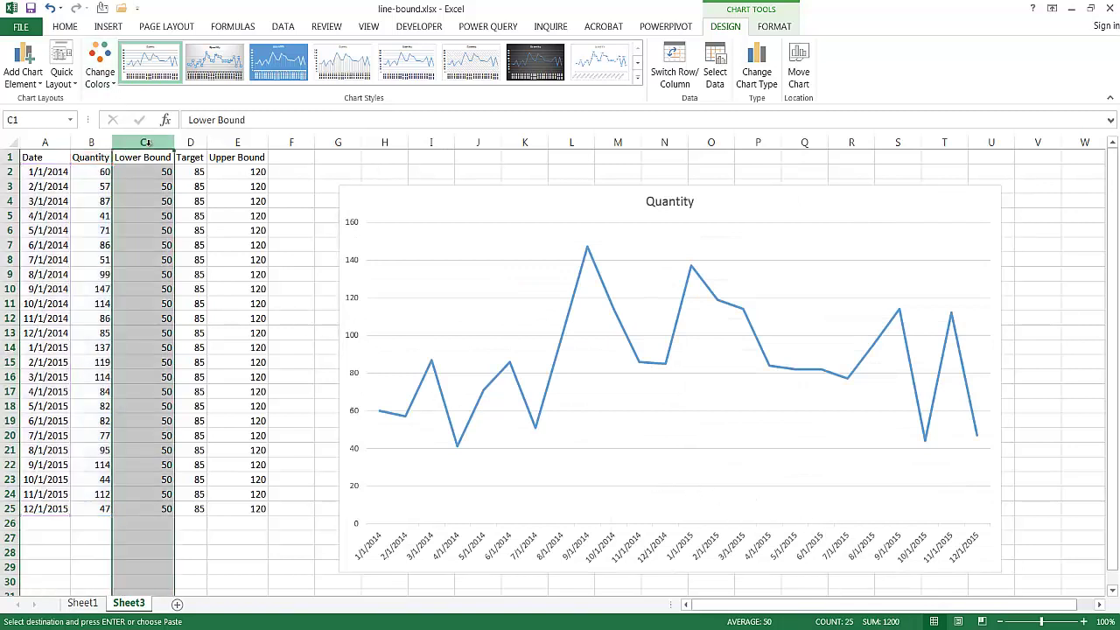
{"action": "left_click", "coordinate": [190, 141]}
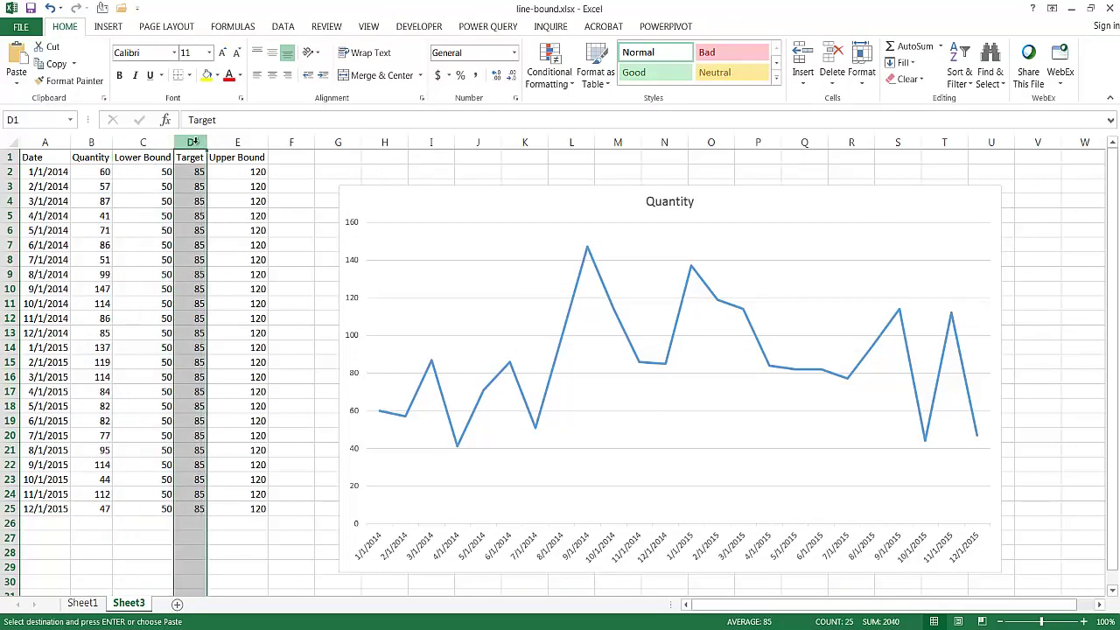
{"action": "left_click", "coordinate": [228, 142]}
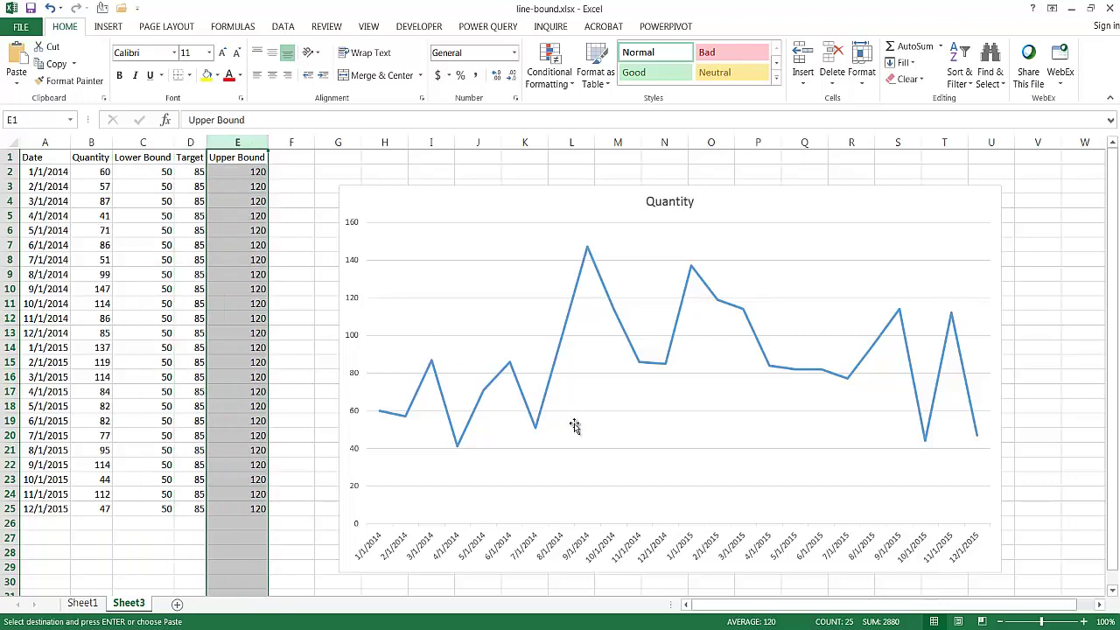
- Delete the horizontal gridlines from the Quantity chart
{"action": "left_click", "coordinate": [620, 416]}
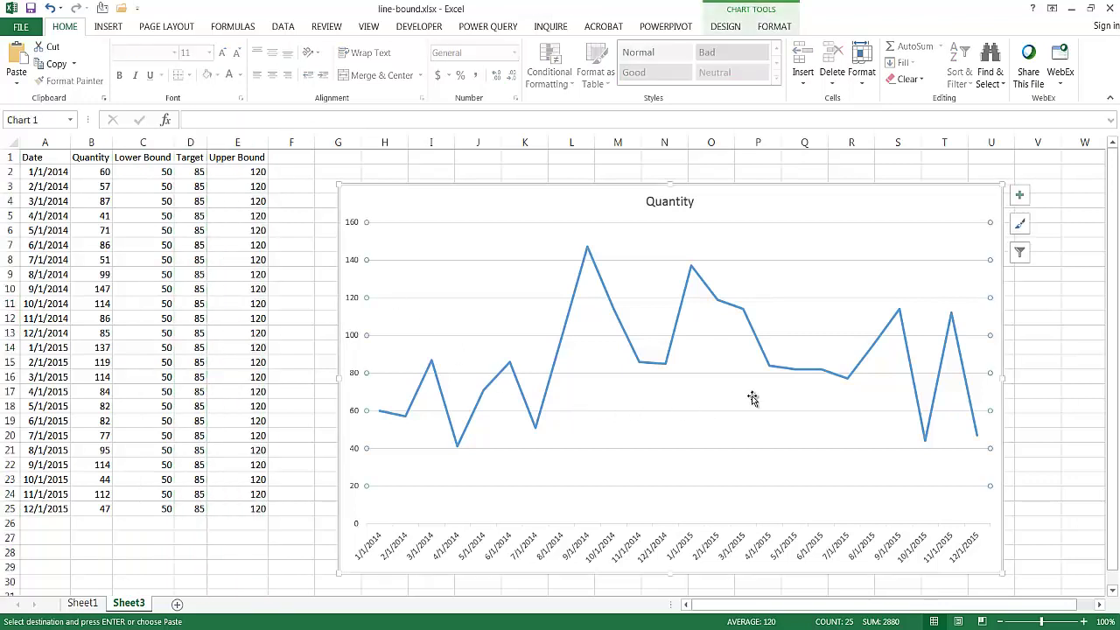
{"action": "left_click", "coordinate": [836, 265]}
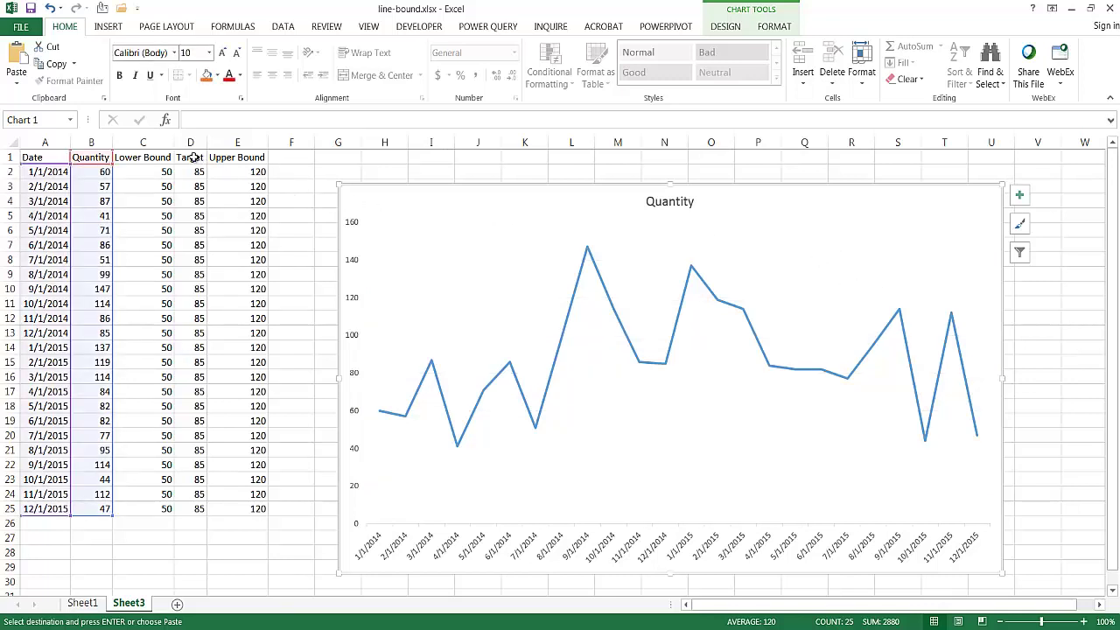
- Try to add a chart series through the Select Data Source dialog, with its name from D1 and its values from D2:D25
{"action": "left_click_drag", "start_coordinate": [191, 155], "coordinate": [199, 507]}
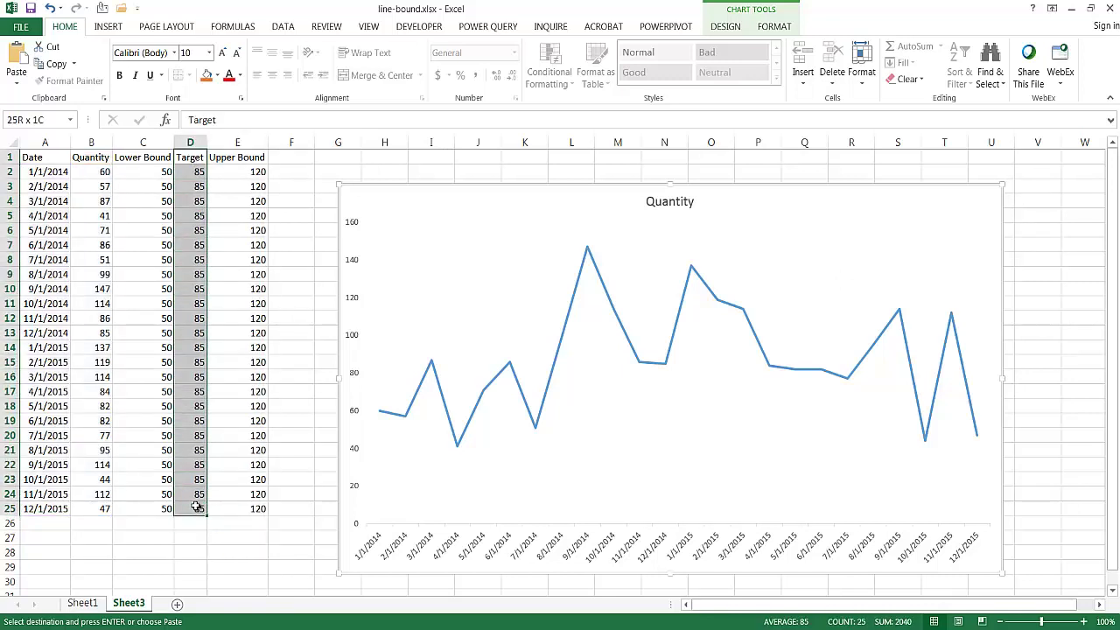
{"action": "right_click", "coordinate": [470, 248]}
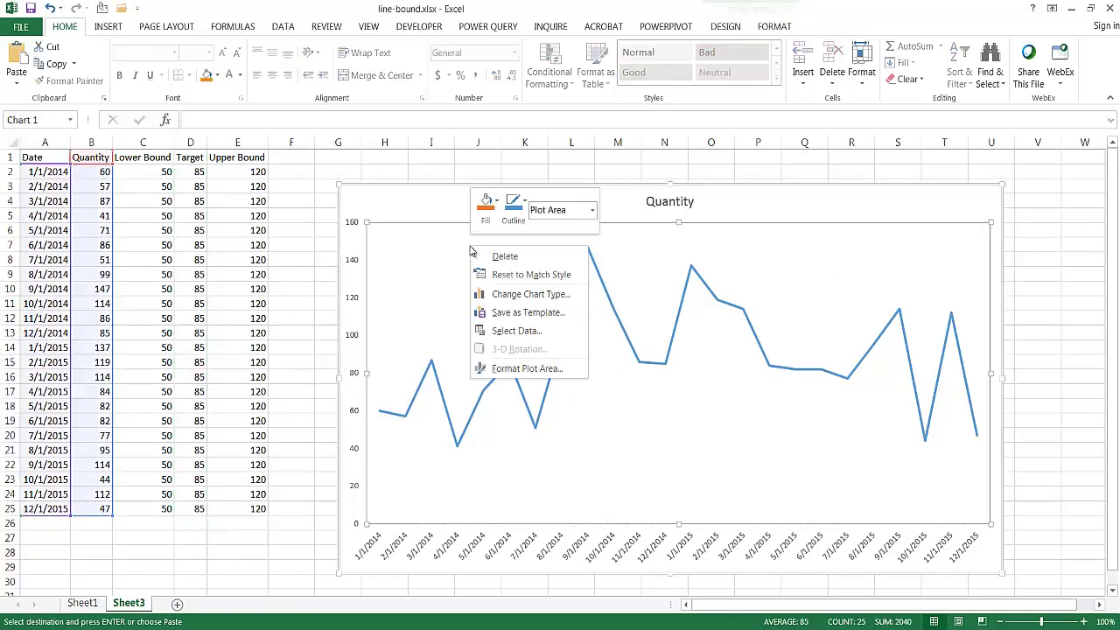
{"action": "left_click", "coordinate": [528, 332]}
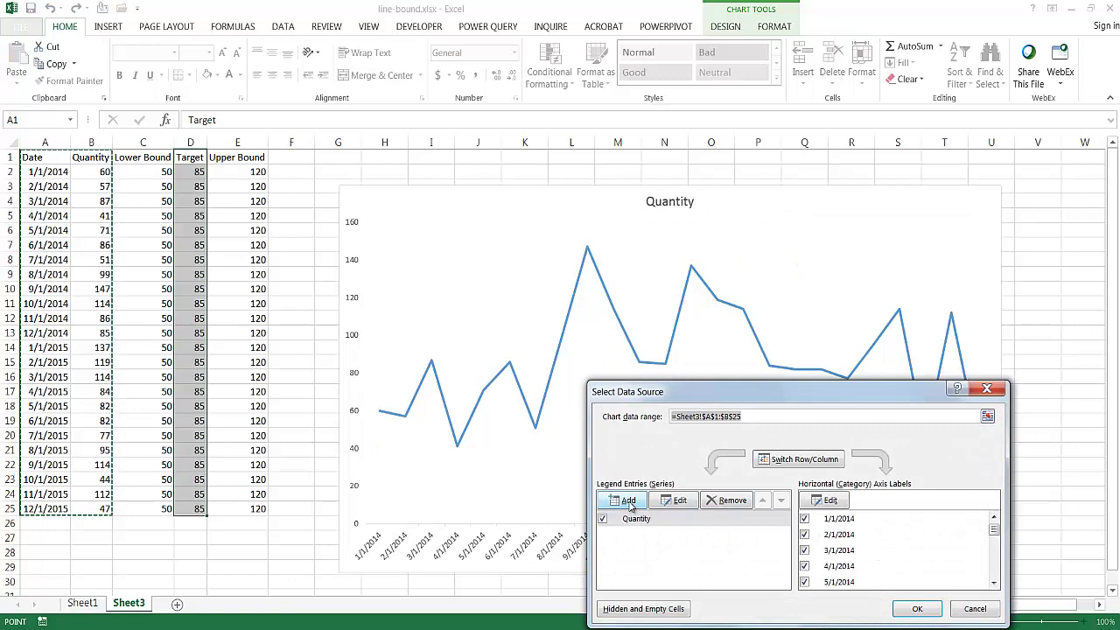
{"action": "left_click", "coordinate": [628, 502]}
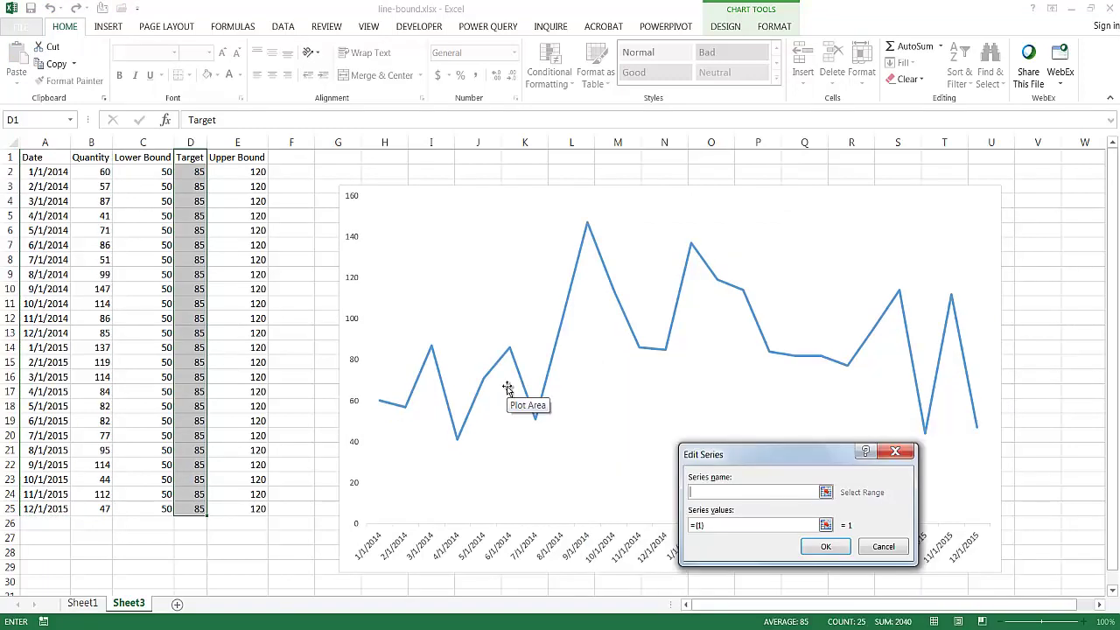
{"action": "left_click", "coordinate": [192, 158]}
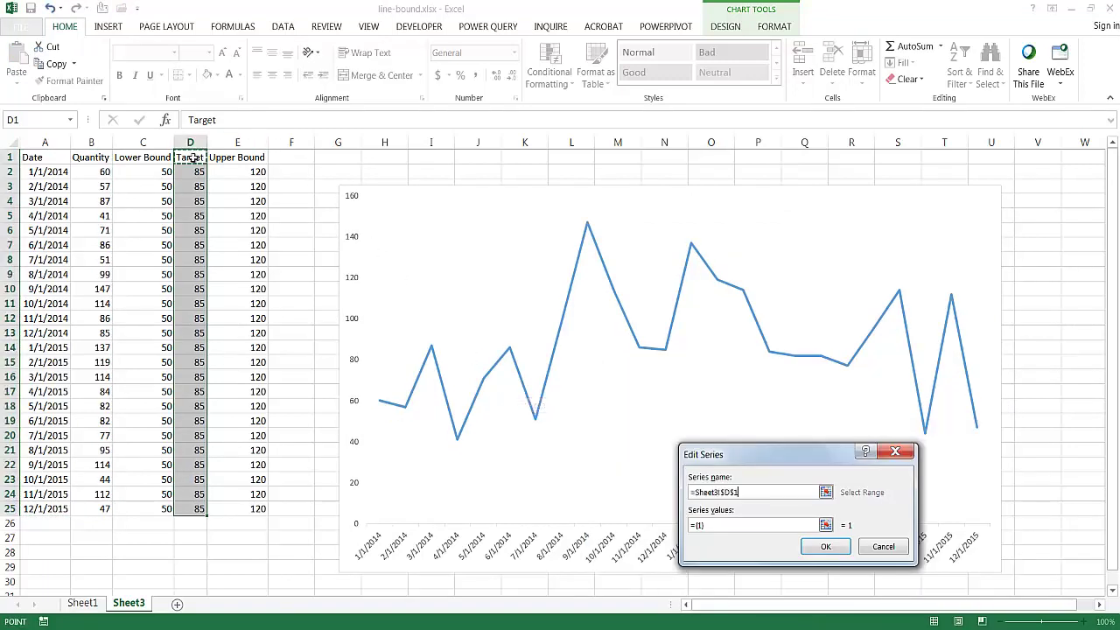
{"action": "left_click", "coordinate": [712, 526]}
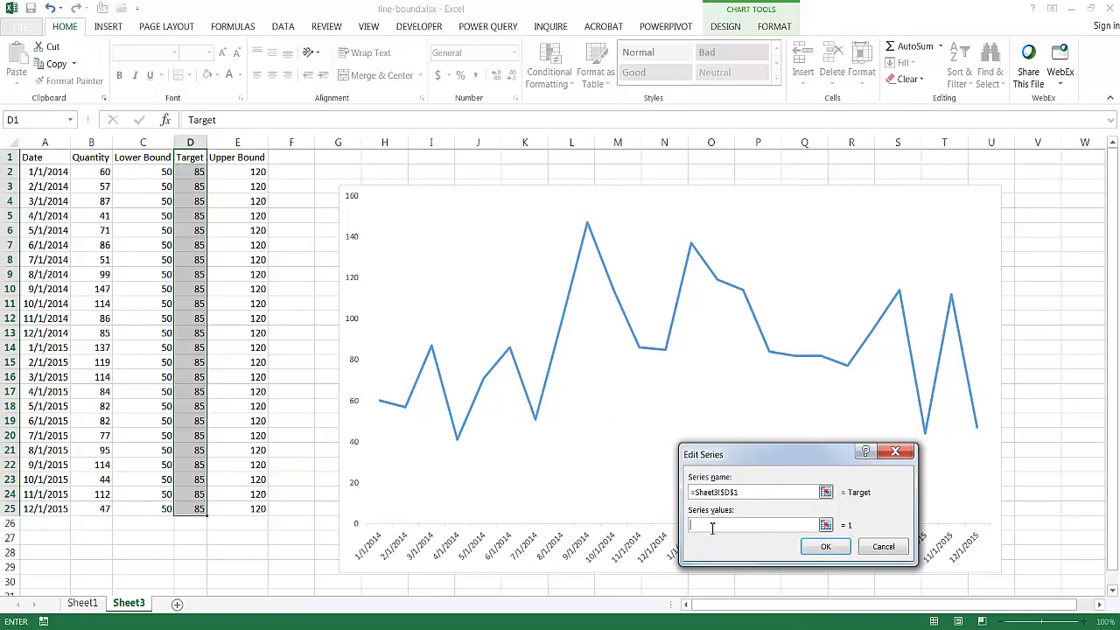
{"action": "left_click_drag", "start_coordinate": [194, 172], "coordinate": [186, 506]}
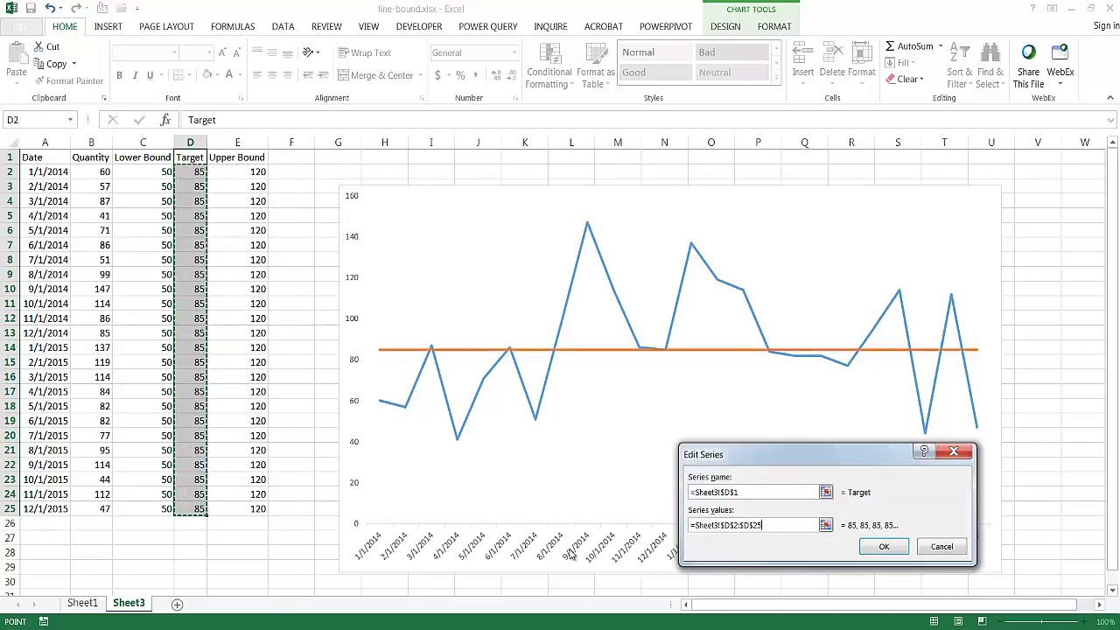
{"action": "left_click", "coordinate": [879, 547]}
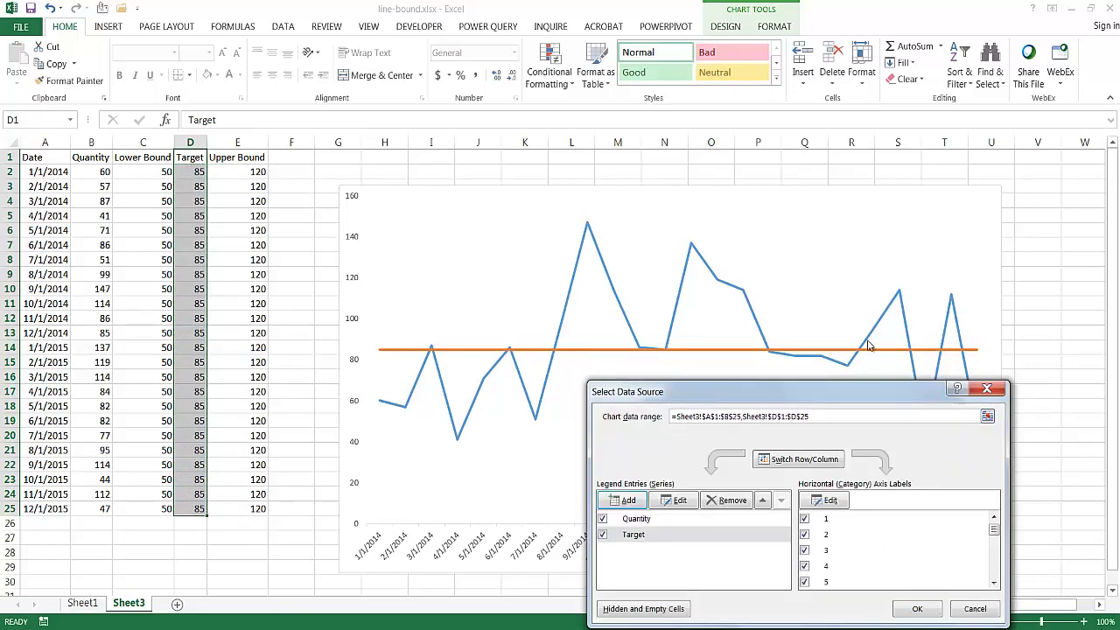
{"action": "left_click", "coordinate": [989, 389]}
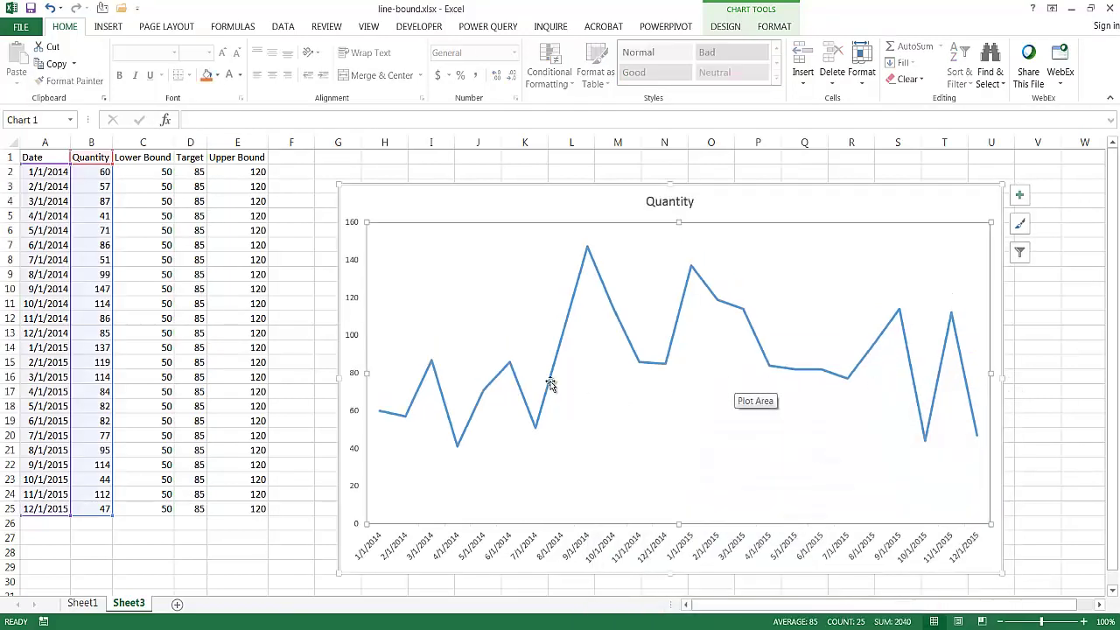
- Add the Target range D1:D25 and the Lower Bound range C1:C25 to the chart as series by copying and pasting
{"action": "key", "text": "ctrl+v"}
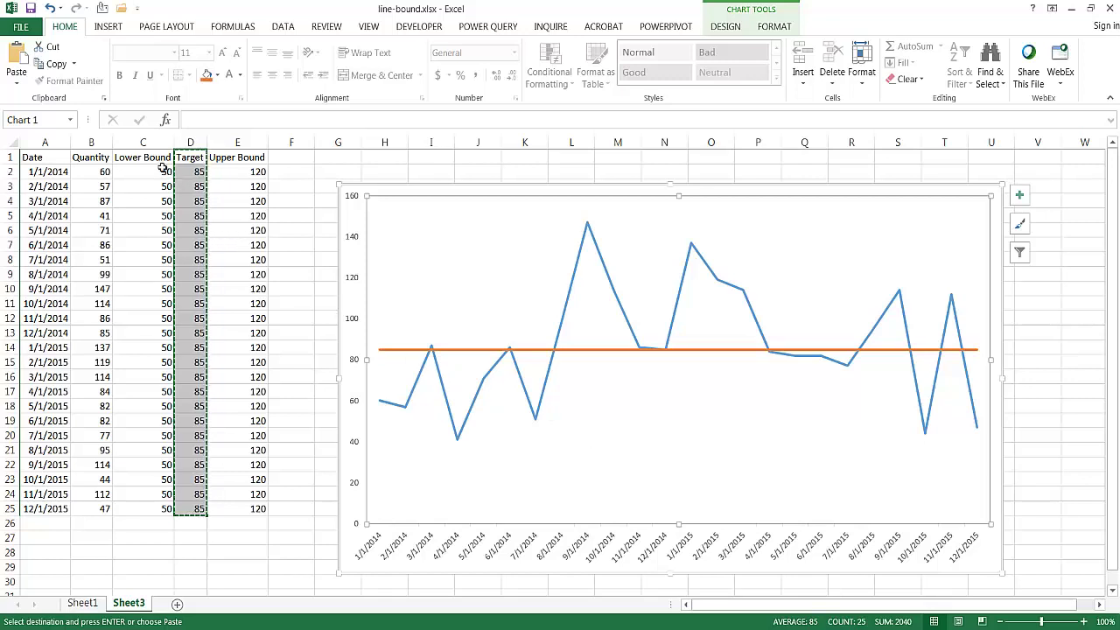
{"action": "left_click_drag", "start_coordinate": [147, 155], "coordinate": [136, 509]}
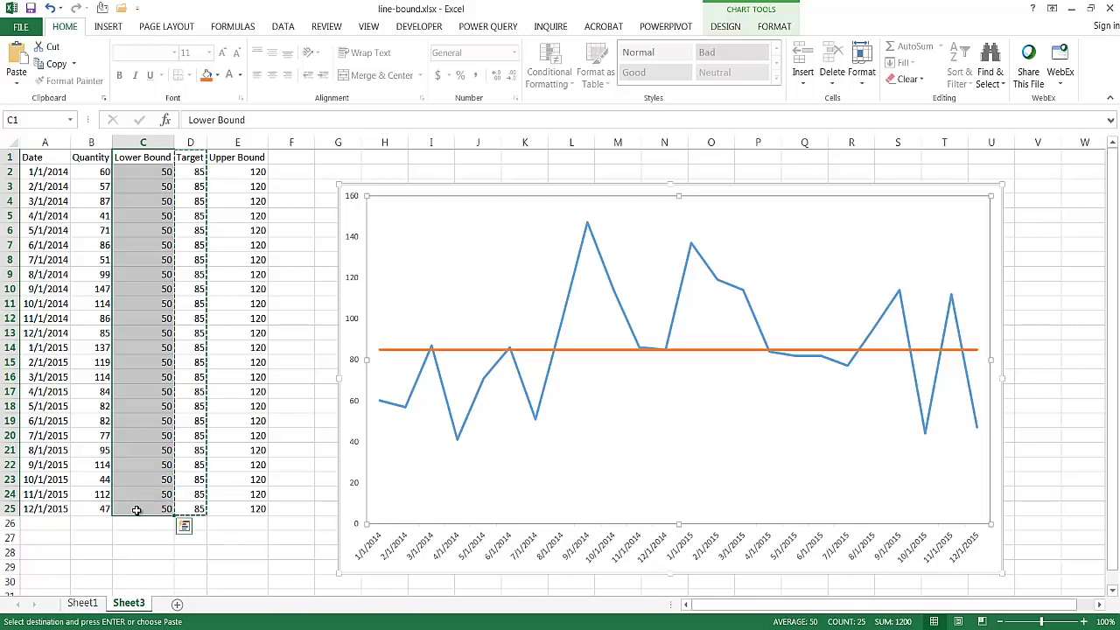
{"action": "key", "text": "ctrl+c"}
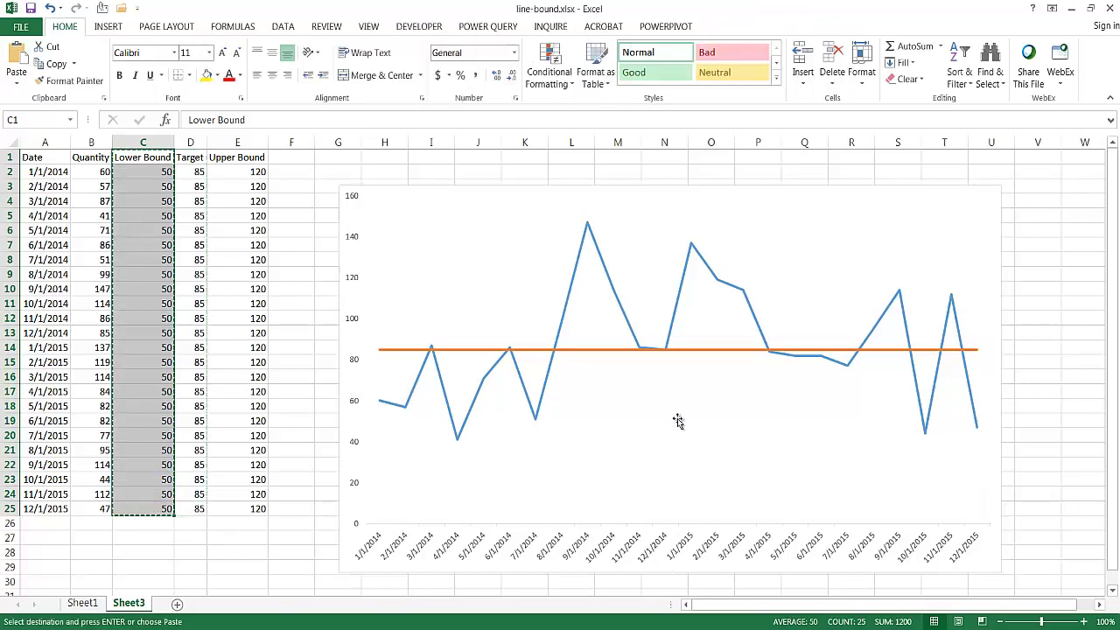
{"action": "left_click", "coordinate": [677, 426]}
{"action": "key", "text": "ctrl+v"}
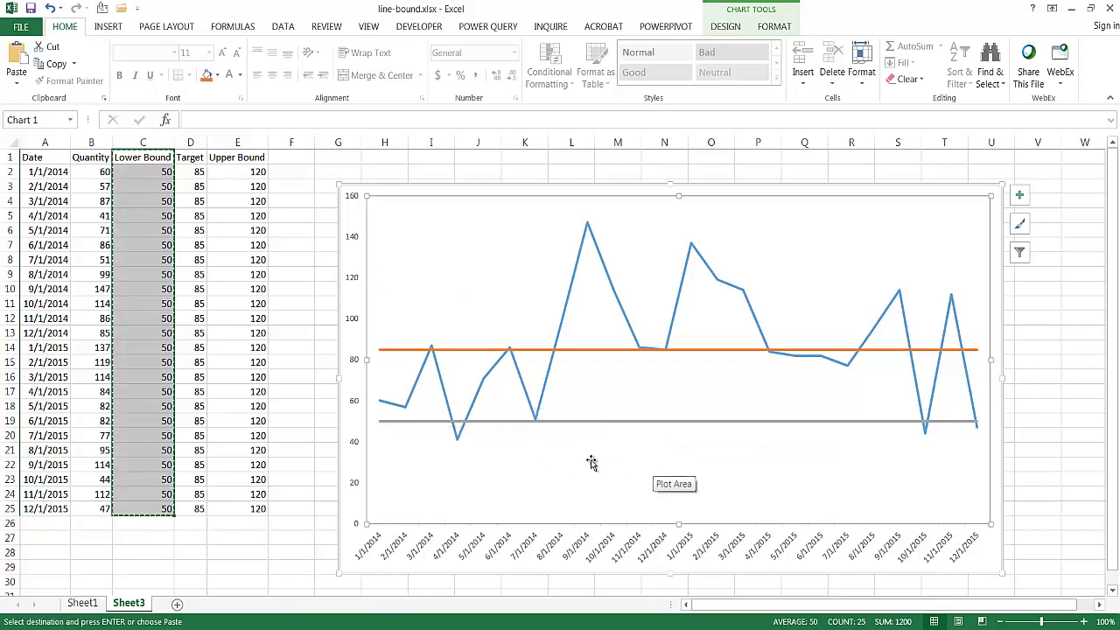
- Add the Upper Bound range E1:E25 to the chart as a series by copying and pasting
{"action": "left_click", "coordinate": [237, 159]}
{"action": "left_click_drag", "start_coordinate": [236, 159], "coordinate": [255, 509]}
{"action": "key", "text": "ctrl+c"}
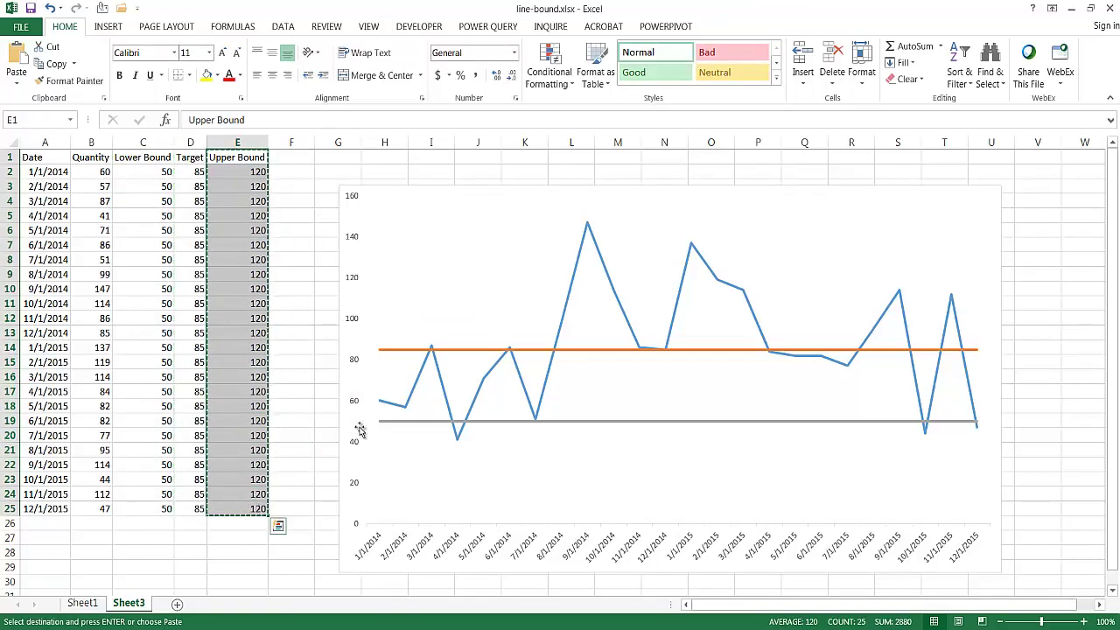
{"action": "left_click", "coordinate": [462, 315]}
{"action": "key", "text": "ctrl+v"}
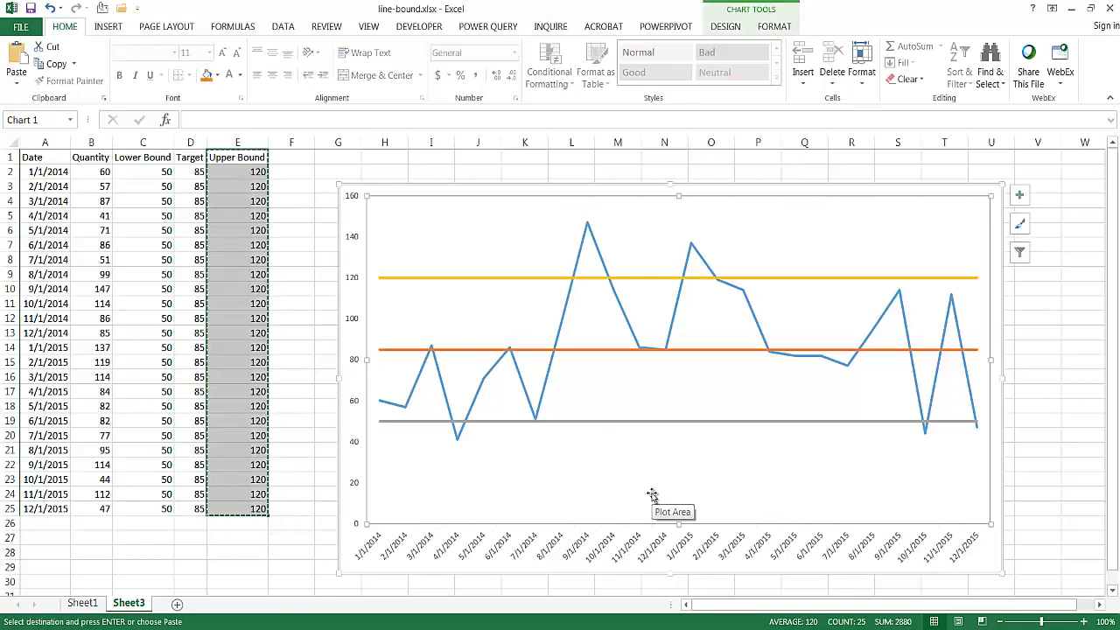
- Add vertical error bars to the Target series in both directions, with no cap and a fixed value of 35
{"action": "left_click", "coordinate": [585, 351]}
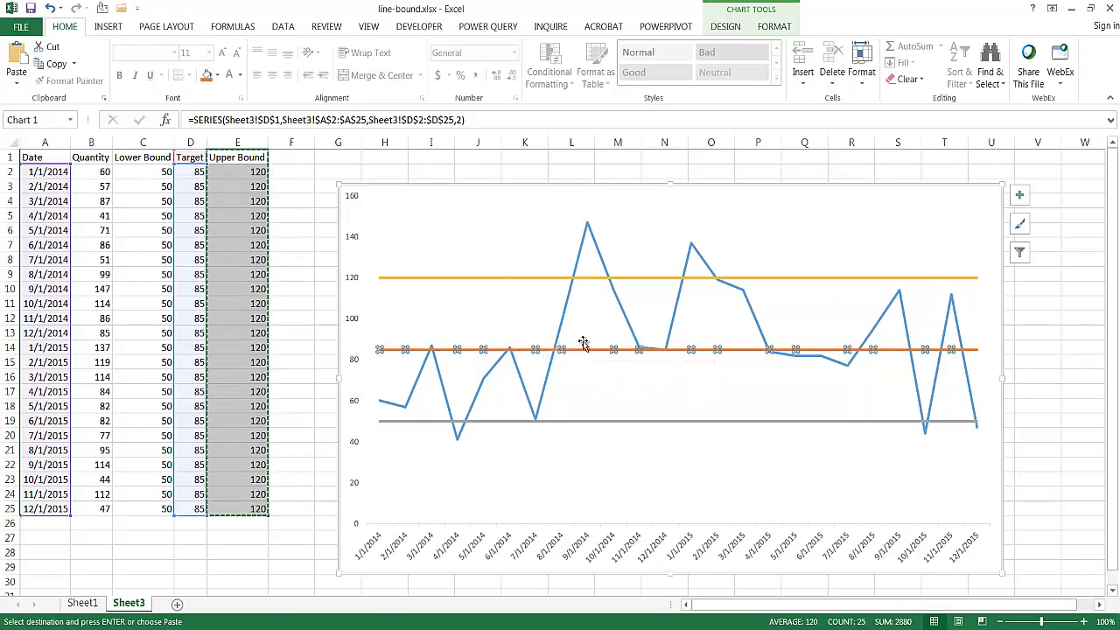
{"action": "left_click", "coordinate": [728, 27]}
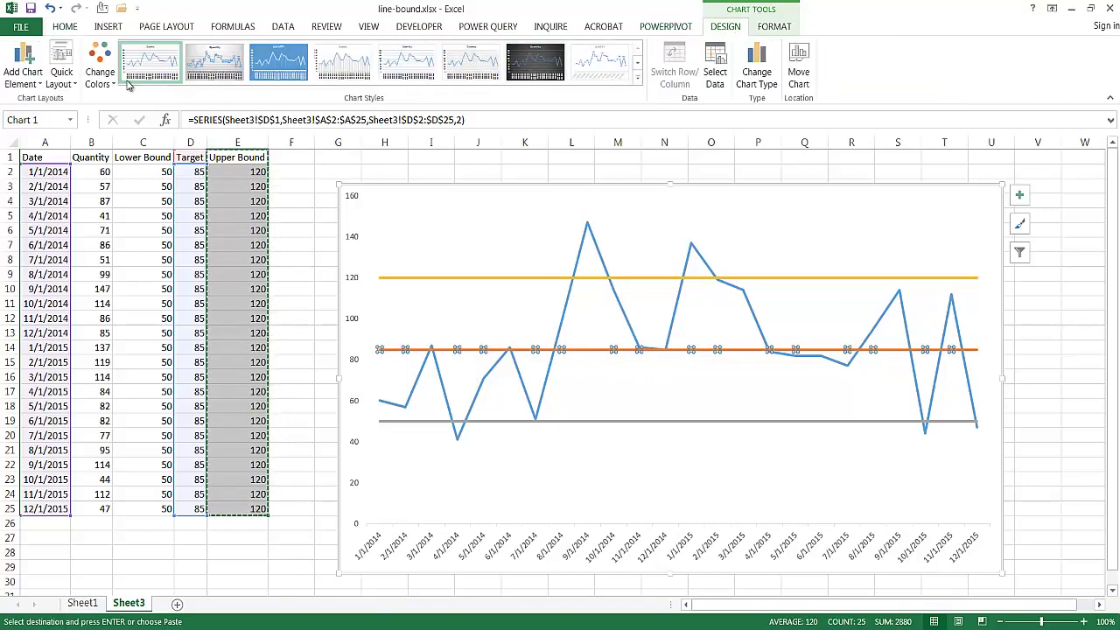
{"action": "left_click", "coordinate": [29, 58]}
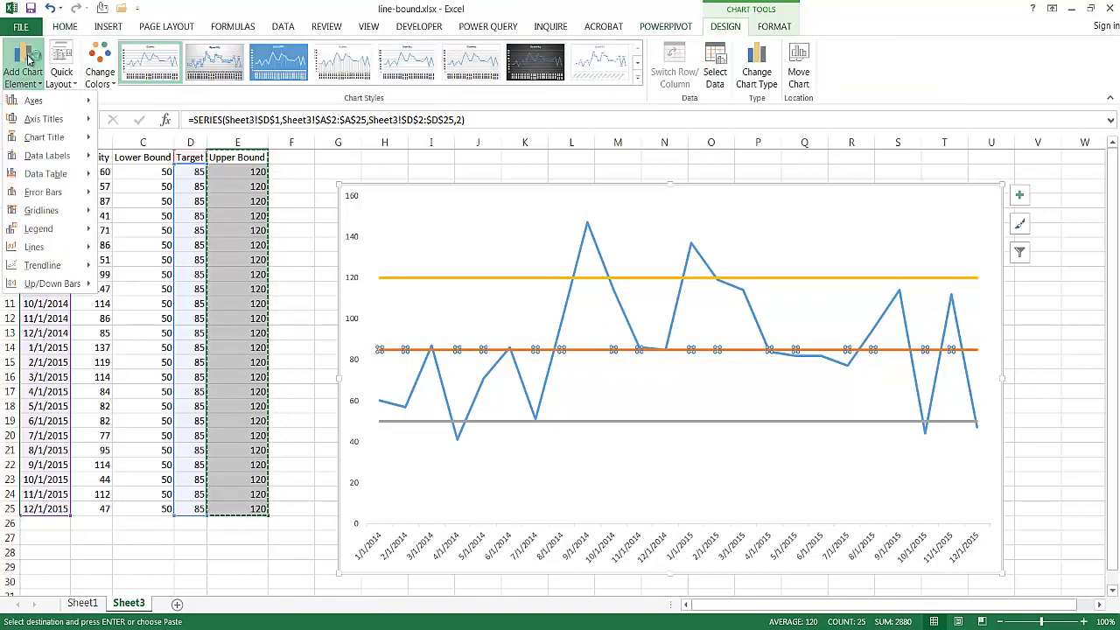
{"action": "mouse_move", "coordinate": [51, 191]}
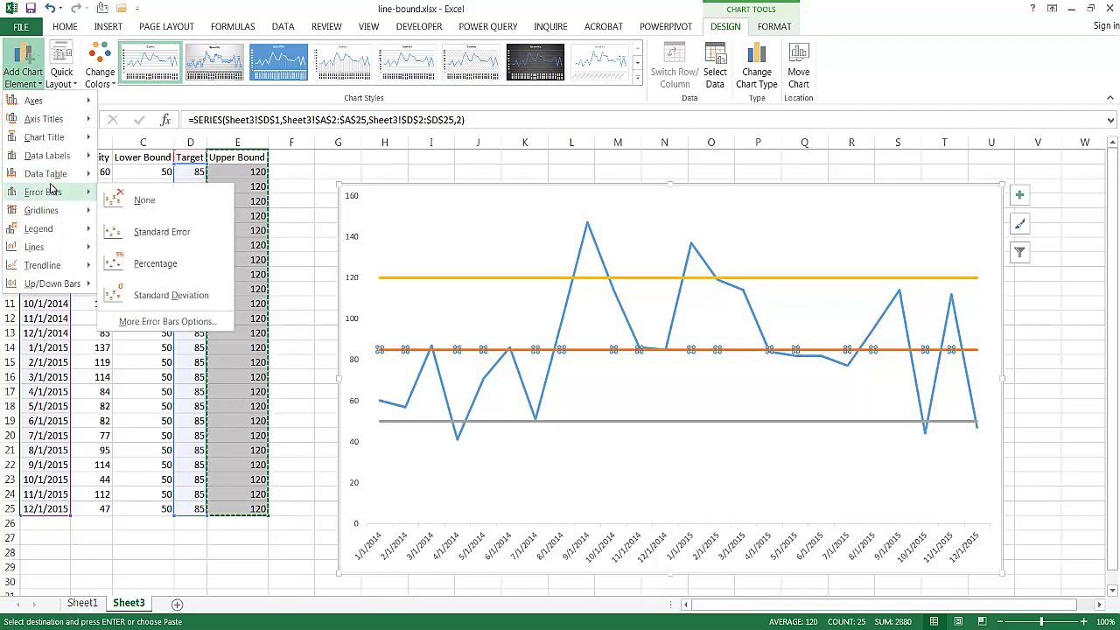
{"action": "left_click", "coordinate": [166, 322]}
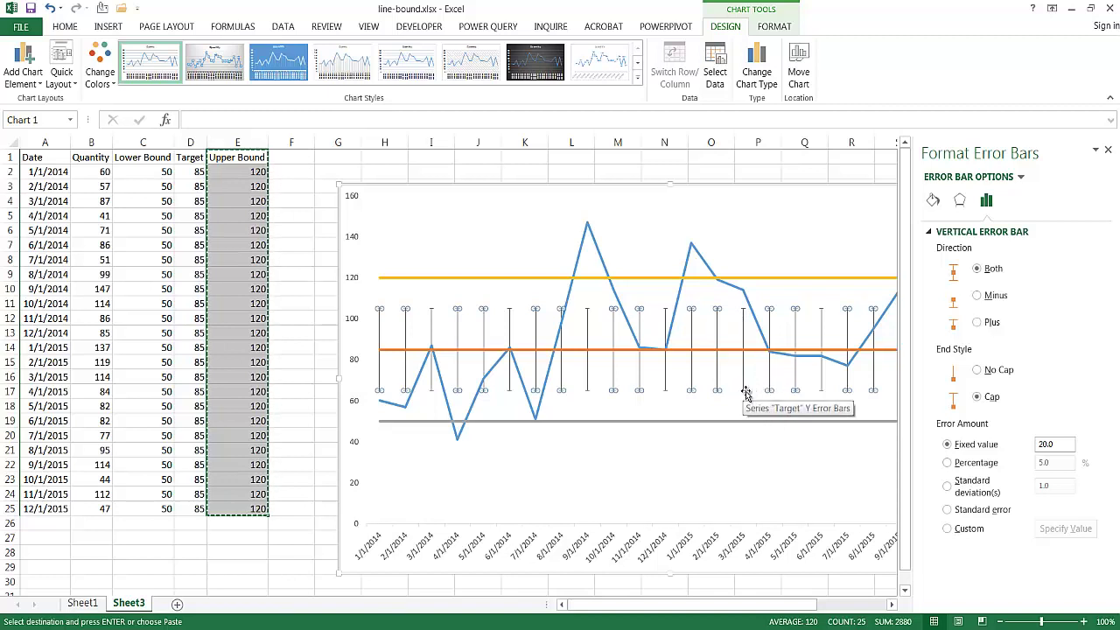
{"action": "left_click", "coordinate": [978, 371]}
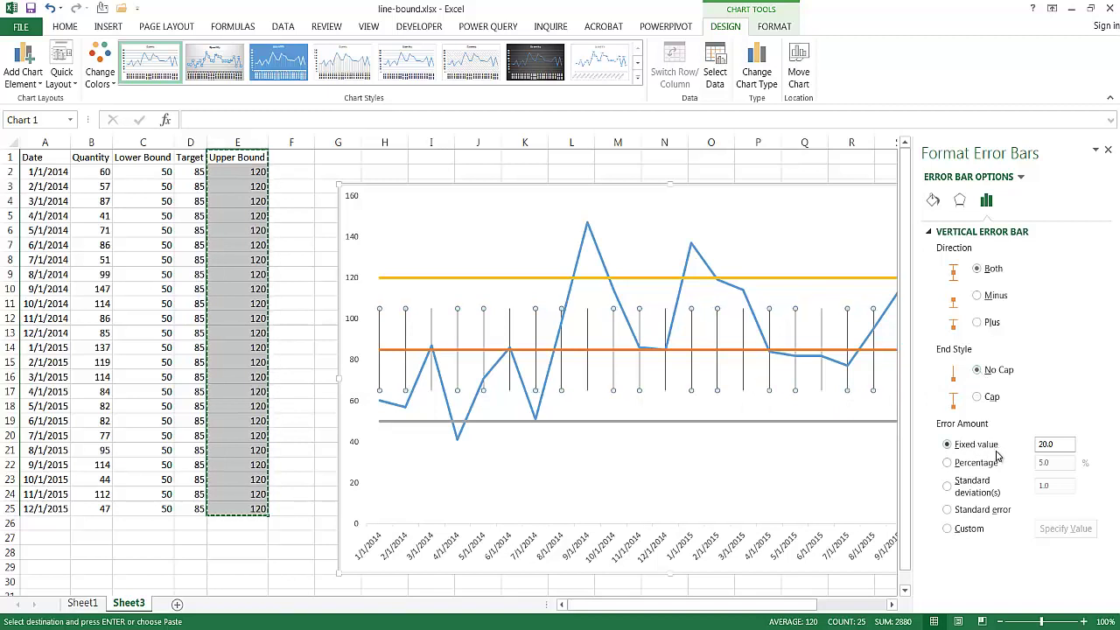
{"action": "left_click_drag", "start_coordinate": [1061, 444], "coordinate": [1018, 444]}
{"action": "type", "text": "35"}
{"action": "key", "text": "Return"}
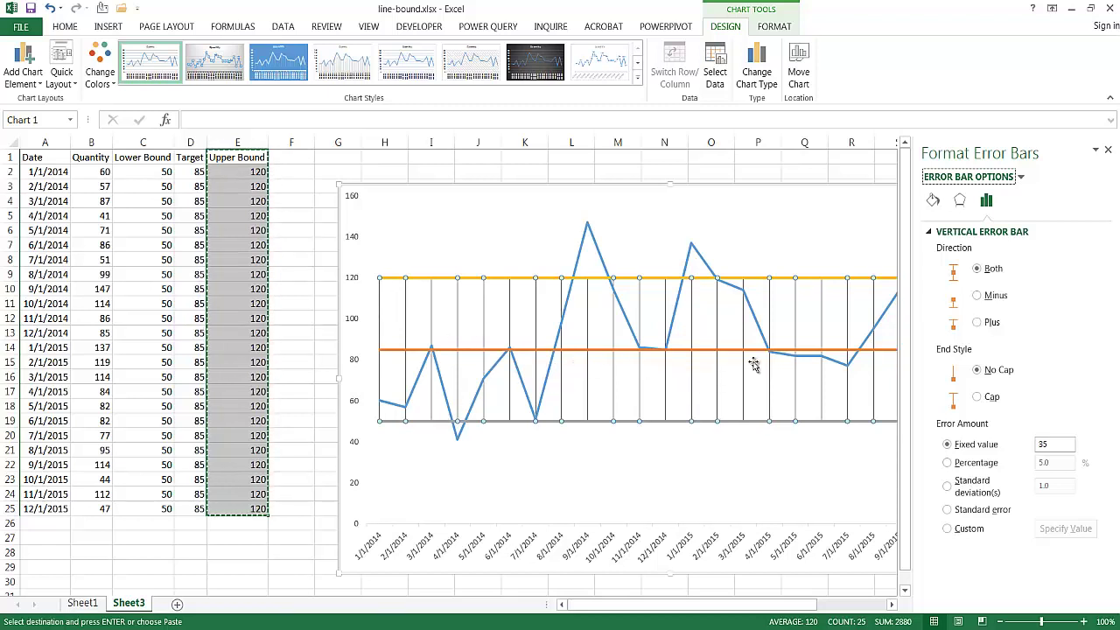
- Format the Target series' error bars as solid light green lines with a width of 28 pt
{"action": "left_click", "coordinate": [932, 200]}
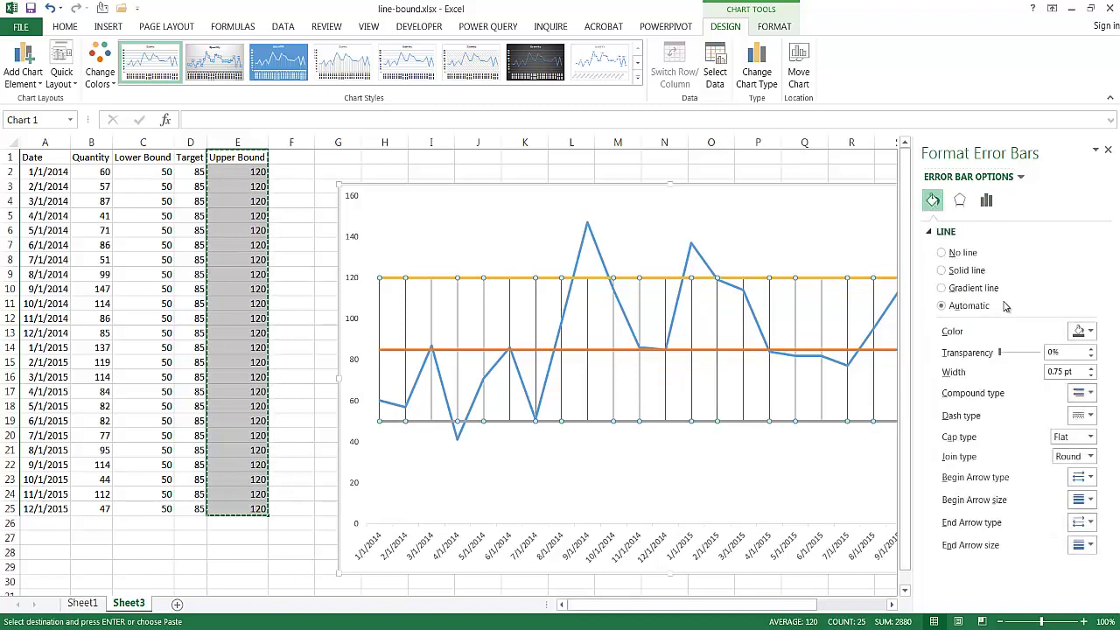
{"action": "left_click", "coordinate": [1090, 333]}
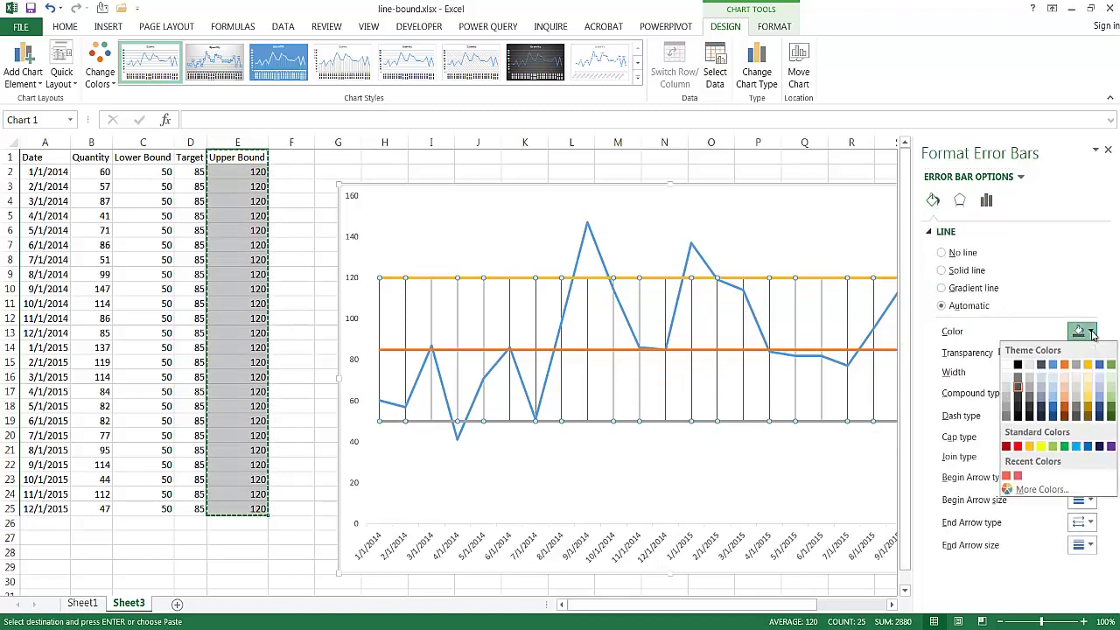
{"action": "left_click", "coordinate": [1053, 448]}
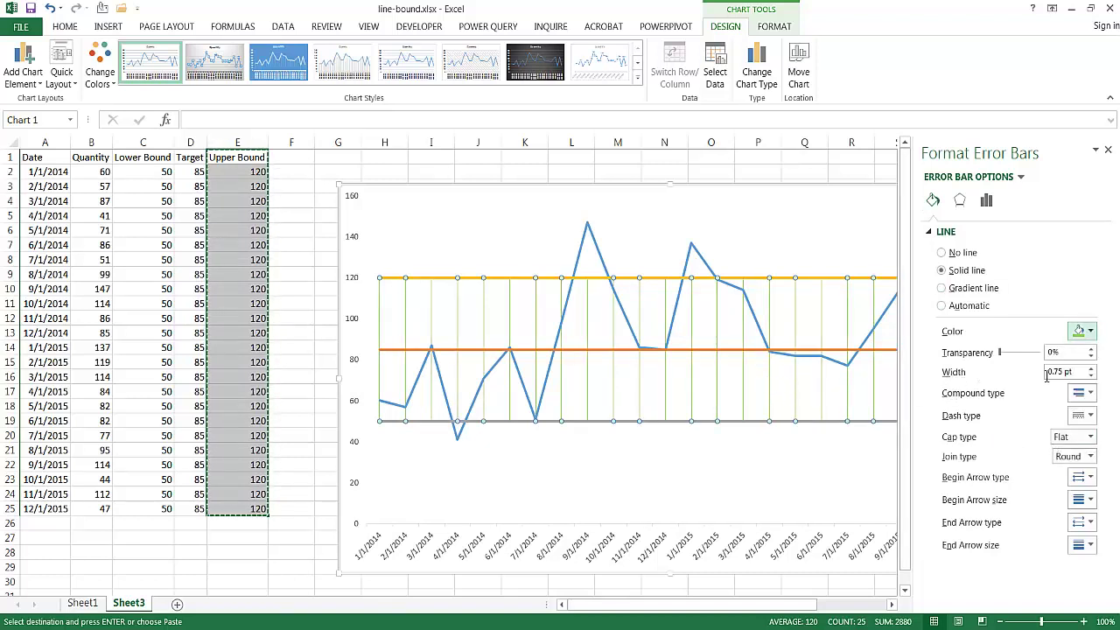
{"action": "left_click", "coordinate": [1091, 368]}
{"action": "left_click", "coordinate": [1091, 368]}
{"action": "left_click", "coordinate": [1091, 368]}
{"action": "left_click", "coordinate": [1091, 368]}
{"action": "left_click", "coordinate": [1091, 368]}
{"action": "left_click", "coordinate": [1091, 369]}
{"action": "left_click", "coordinate": [1090, 369]}
{"action": "left_click", "coordinate": [1091, 368]}
{"action": "left_click", "coordinate": [1091, 368]}
{"action": "left_click", "coordinate": [1090, 368]}
{"action": "left_click", "coordinate": [1091, 368]}
{"action": "left_click", "coordinate": [1091, 368]}
{"action": "left_click", "coordinate": [1091, 368]}
{"action": "left_click", "coordinate": [1091, 368]}
{"action": "left_click", "coordinate": [1091, 368]}
{"action": "left_click", "coordinate": [1091, 368]}
{"action": "left_click", "coordinate": [1091, 368]}
{"action": "left_click", "coordinate": [1091, 369]}
{"action": "left_click", "coordinate": [1091, 368]}
{"action": "left_click", "coordinate": [1090, 368]}
{"action": "left_click", "coordinate": [1091, 368]}
{"action": "left_click", "coordinate": [1091, 368]}
{"action": "left_click", "coordinate": [1091, 368]}
{"action": "left_click", "coordinate": [1091, 368]}
{"action": "left_click", "coordinate": [1091, 369]}
{"action": "left_click", "coordinate": [1091, 368]}
{"action": "left_click", "coordinate": [1091, 369]}
{"action": "left_click", "coordinate": [1091, 368]}
{"action": "left_click", "coordinate": [1091, 368]}
{"action": "left_click", "coordinate": [1091, 368]}
{"action": "left_click", "coordinate": [1091, 368]}
{"action": "left_click", "coordinate": [1091, 368]}
{"action": "left_click", "coordinate": [1091, 369]}
{"action": "left_click", "coordinate": [1091, 369]}
{"action": "left_click", "coordinate": [1091, 368]}
{"action": "left_click", "coordinate": [1091, 368]}
{"action": "left_click", "coordinate": [1091, 369]}
{"action": "left_click", "coordinate": [1091, 368]}
{"action": "left_click", "coordinate": [1091, 369]}
{"action": "left_click", "coordinate": [1091, 368]}
{"action": "left_click", "coordinate": [1091, 368]}
{"action": "left_click", "coordinate": [1091, 369]}
{"action": "left_click", "coordinate": [1091, 368]}
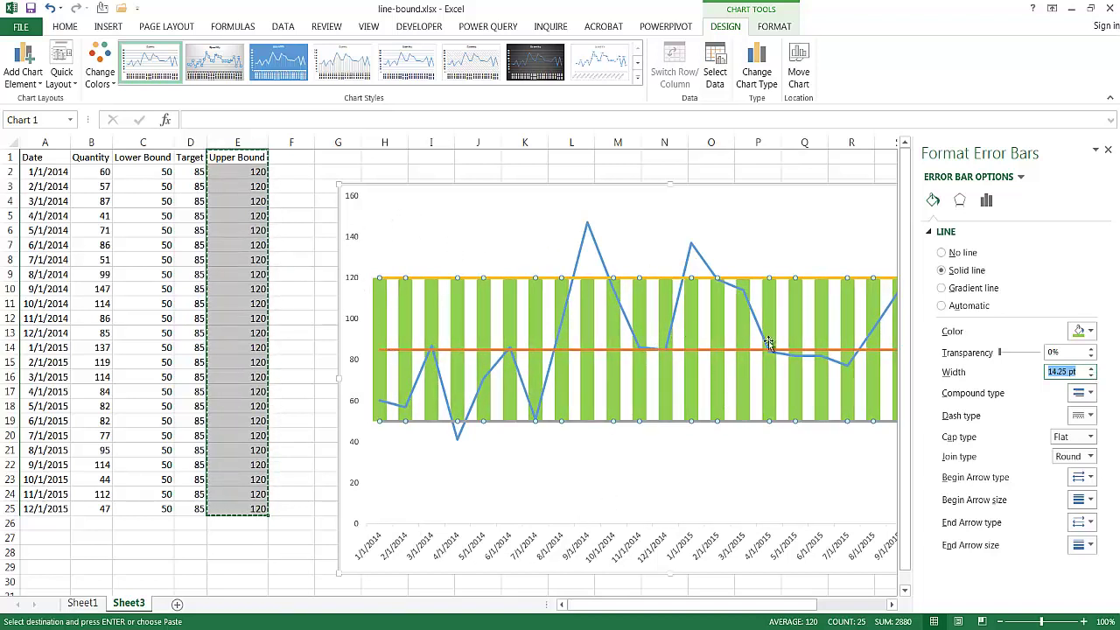
{"action": "left_click", "coordinate": [1090, 369]}
{"action": "left_click", "coordinate": [1091, 369]}
{"action": "left_click", "coordinate": [1091, 368]}
{"action": "left_click", "coordinate": [1091, 369]}
{"action": "left_click", "coordinate": [1091, 368]}
{"action": "left_click", "coordinate": [1091, 369]}
{"action": "left_click", "coordinate": [1091, 368]}
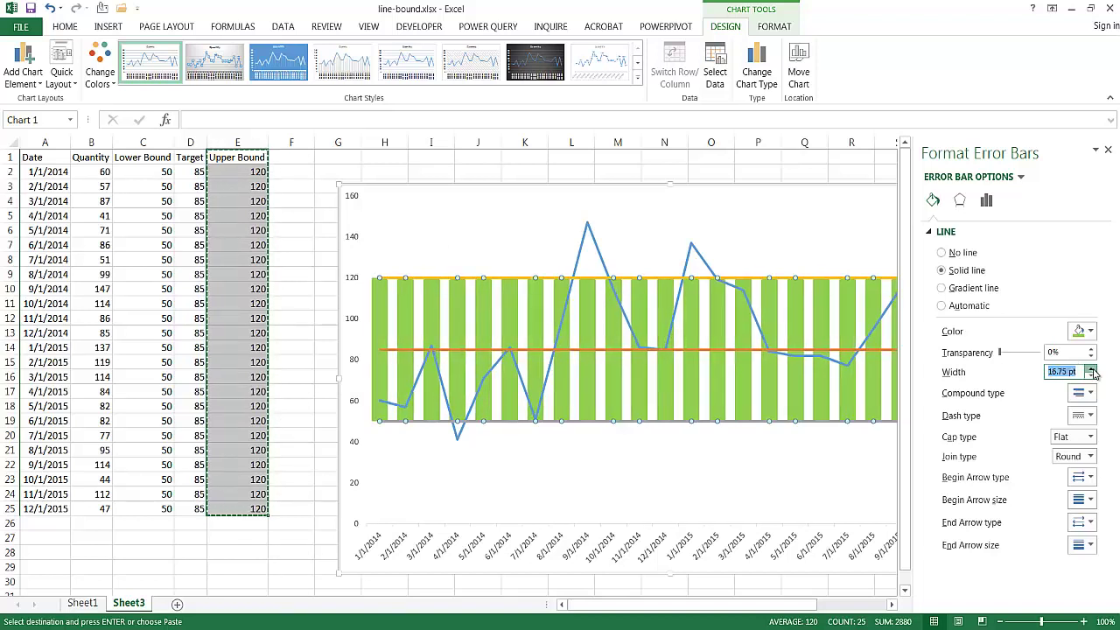
{"action": "left_click", "coordinate": [1090, 369]}
{"action": "left_click", "coordinate": [1091, 368]}
{"action": "left_click", "coordinate": [1091, 368]}
{"action": "left_click", "coordinate": [1091, 369]}
{"action": "left_click", "coordinate": [1090, 368]}
{"action": "left_click", "coordinate": [1091, 368]}
{"action": "left_click", "coordinate": [1090, 368]}
{"action": "left_click", "coordinate": [1090, 369]}
{"action": "left_click", "coordinate": [1091, 368]}
{"action": "left_click", "coordinate": [1091, 369]}
{"action": "left_click", "coordinate": [1091, 369]}
{"action": "left_click", "coordinate": [1091, 368]}
{"action": "left_click", "coordinate": [1091, 368]}
{"action": "left_click", "coordinate": [1091, 368]}
{"action": "left_click", "coordinate": [1091, 368]}
{"action": "left_click", "coordinate": [1090, 368]}
{"action": "left_click", "coordinate": [1091, 369]}
{"action": "left_click", "coordinate": [1091, 368]}
{"action": "left_click", "coordinate": [1091, 369]}
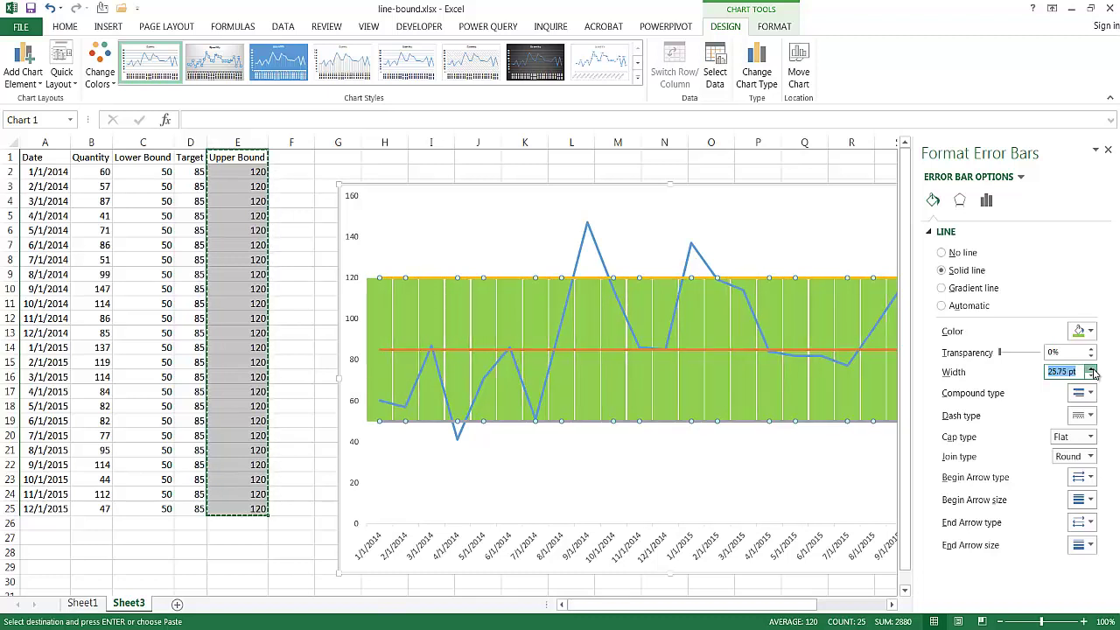
{"action": "left_click", "coordinate": [1091, 369]}
{"action": "left_click", "coordinate": [1091, 368]}
{"action": "left_click", "coordinate": [1091, 368]}
{"action": "left_click", "coordinate": [1090, 368]}
{"action": "left_click", "coordinate": [1090, 369]}
{"action": "left_click", "coordinate": [1091, 368]}
{"action": "left_click", "coordinate": [1091, 368]}
{"action": "left_click", "coordinate": [1091, 368]}
{"action": "left_click", "coordinate": [1090, 375]}
{"action": "left_click", "coordinate": [1091, 375]}
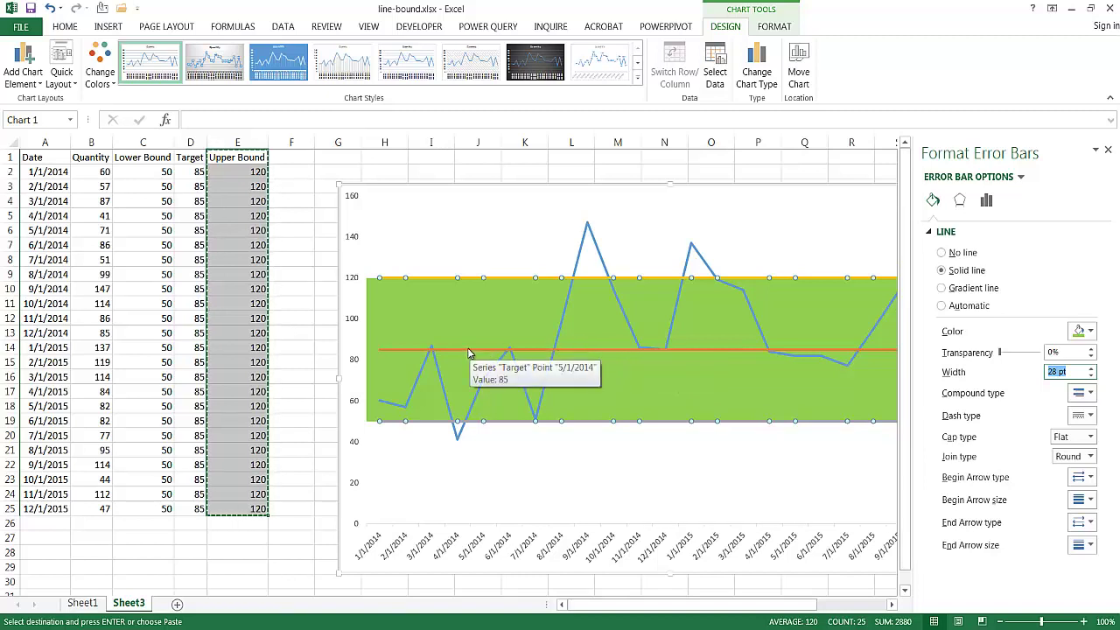
- Format the Target series line as a solid light grey line 0.5 pt wide
{"action": "left_click", "coordinate": [608, 353]}
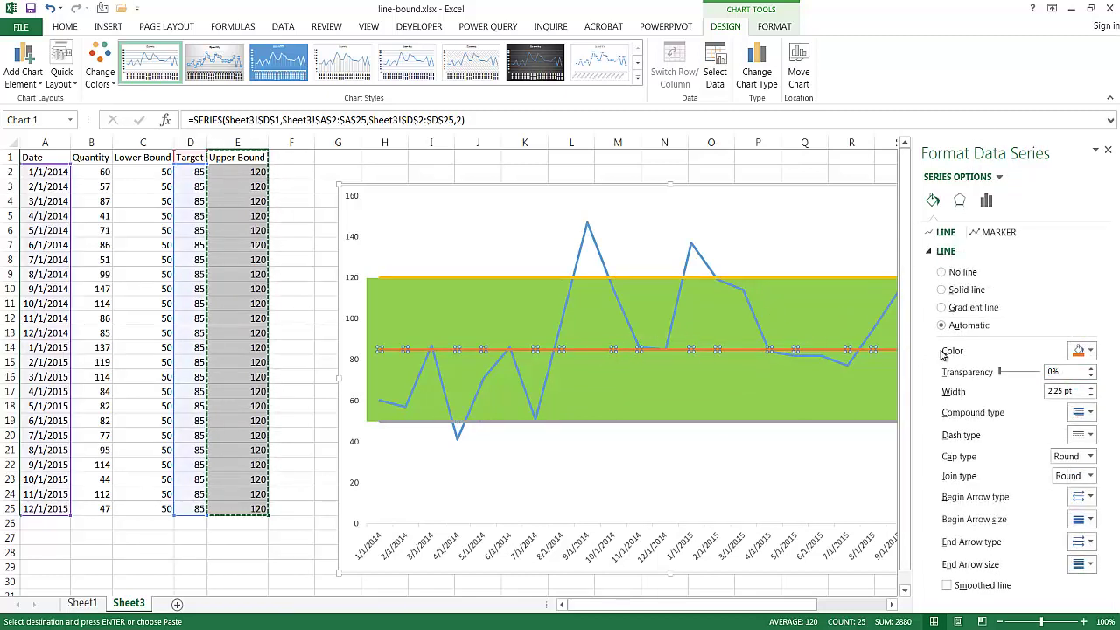
{"action": "left_click", "coordinate": [1083, 350]}
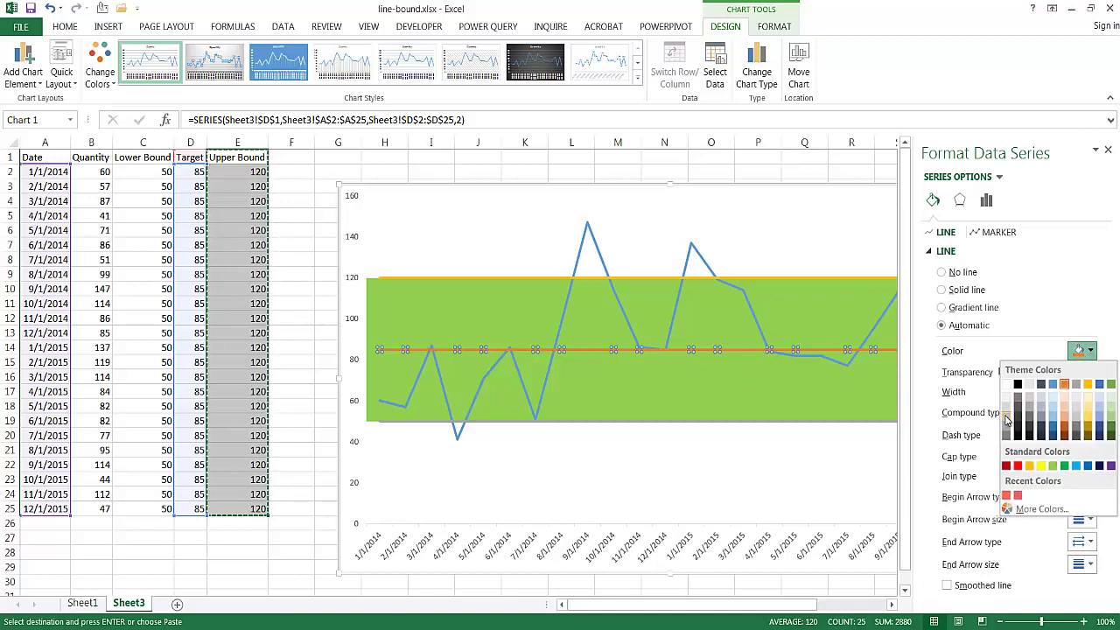
{"action": "left_click", "coordinate": [1006, 420]}
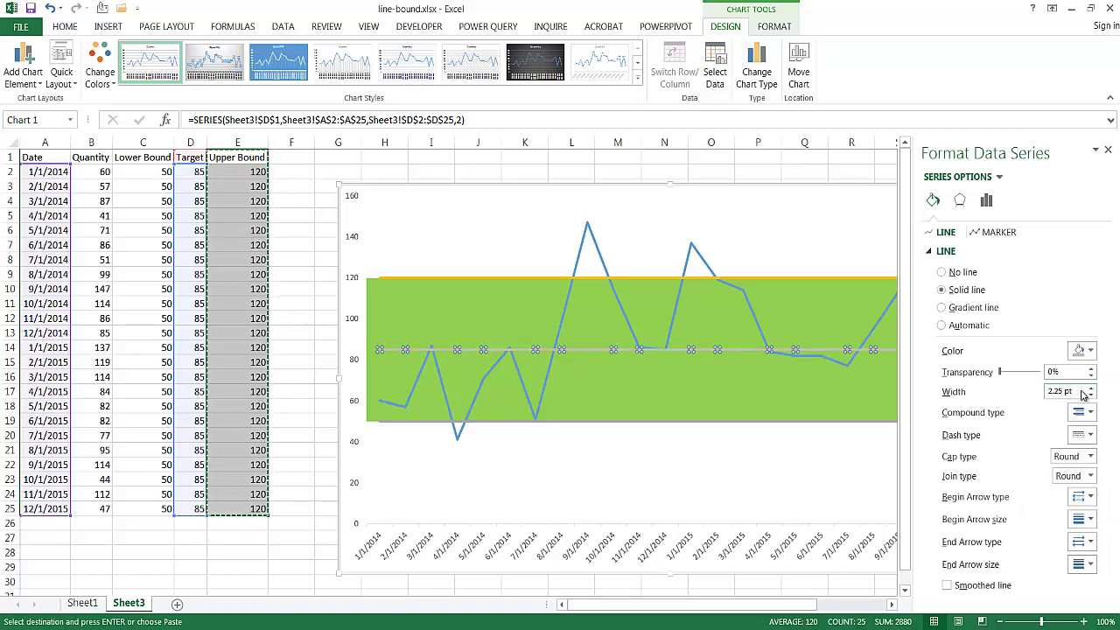
{"action": "left_click_drag", "start_coordinate": [1084, 391], "coordinate": [1034, 390]}
{"action": "type", "text": ".5"}
{"action": "key", "text": "Tab"}
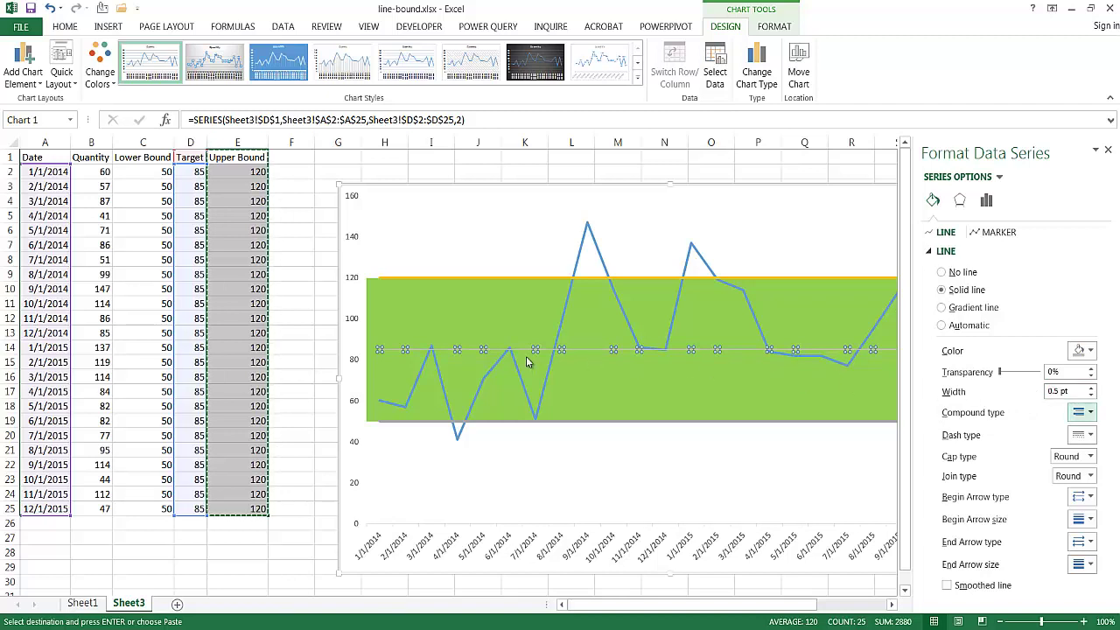
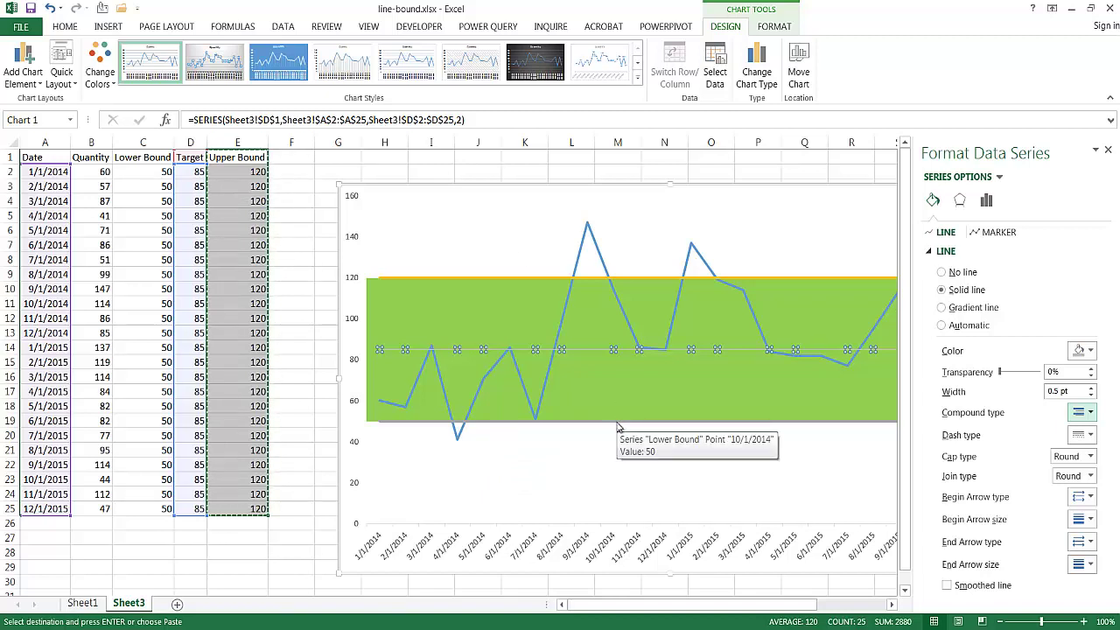
- Add vertical error bars to the Lower Bound series in the minus direction, with no cap and a fixed value of 50
{"action": "left_click", "coordinate": [617, 421]}
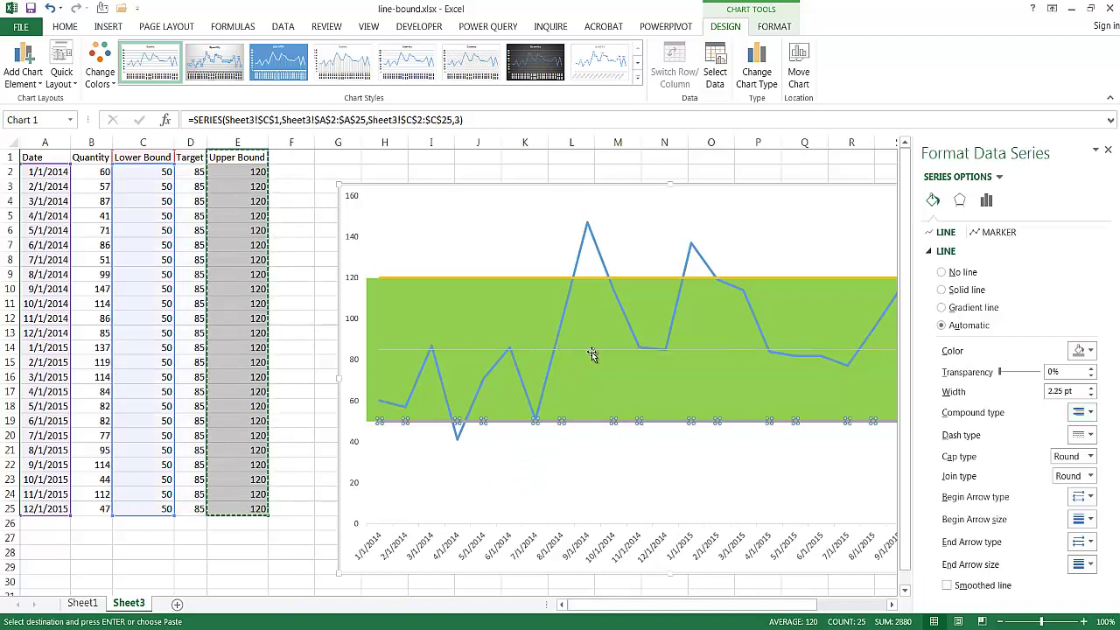
{"action": "left_click", "coordinate": [27, 63]}
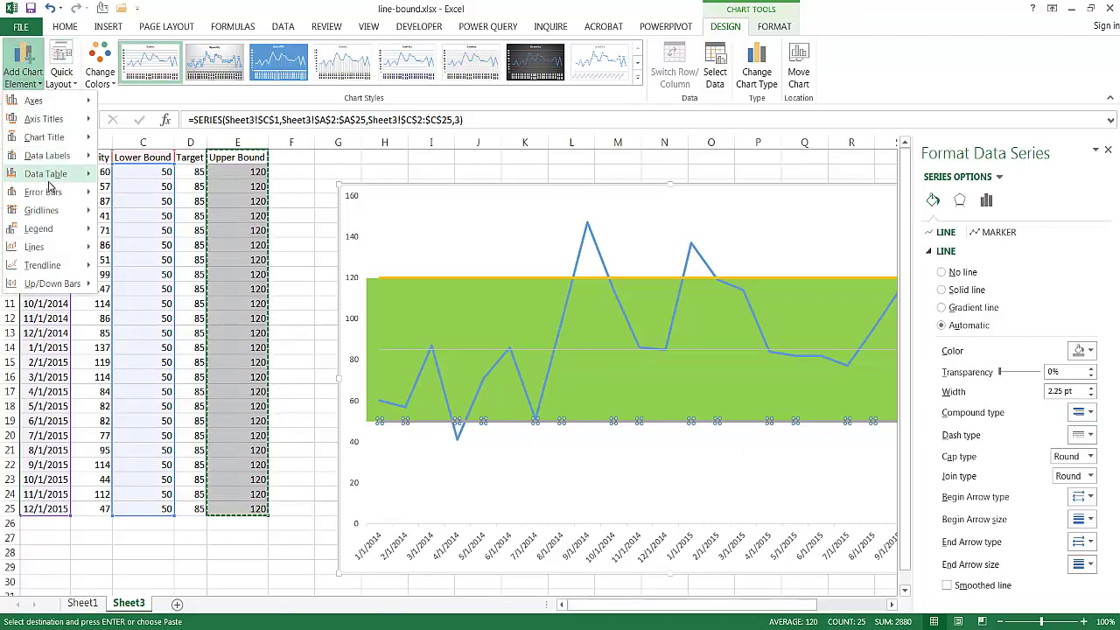
{"action": "mouse_move", "coordinate": [51, 194]}
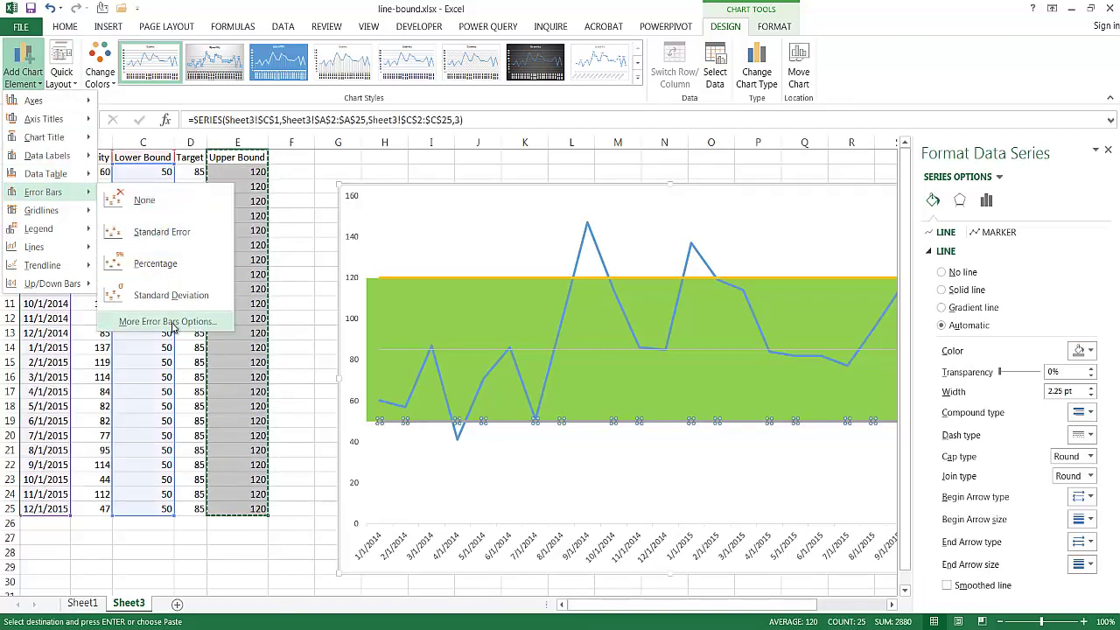
{"action": "left_click", "coordinate": [167, 321]}
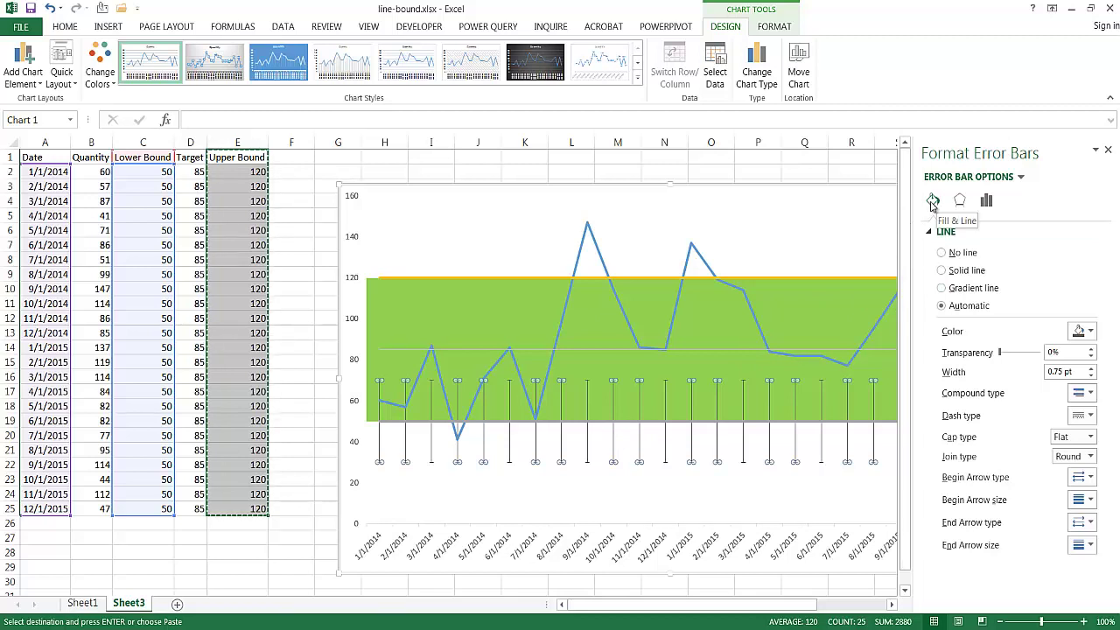
{"action": "left_click", "coordinate": [987, 201]}
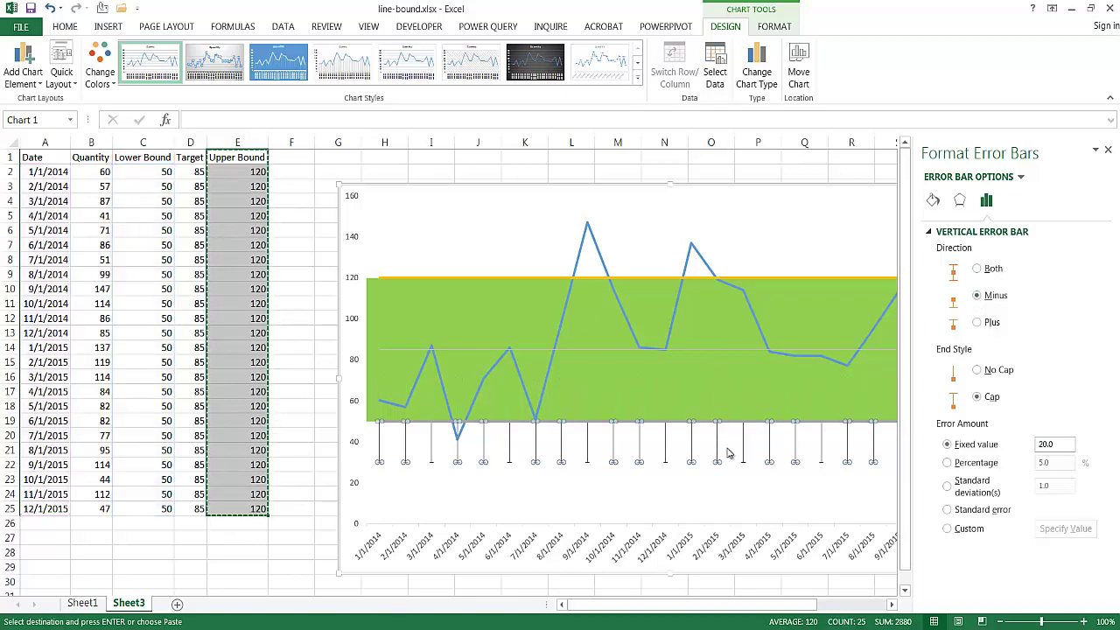
{"action": "left_click", "coordinate": [977, 371]}
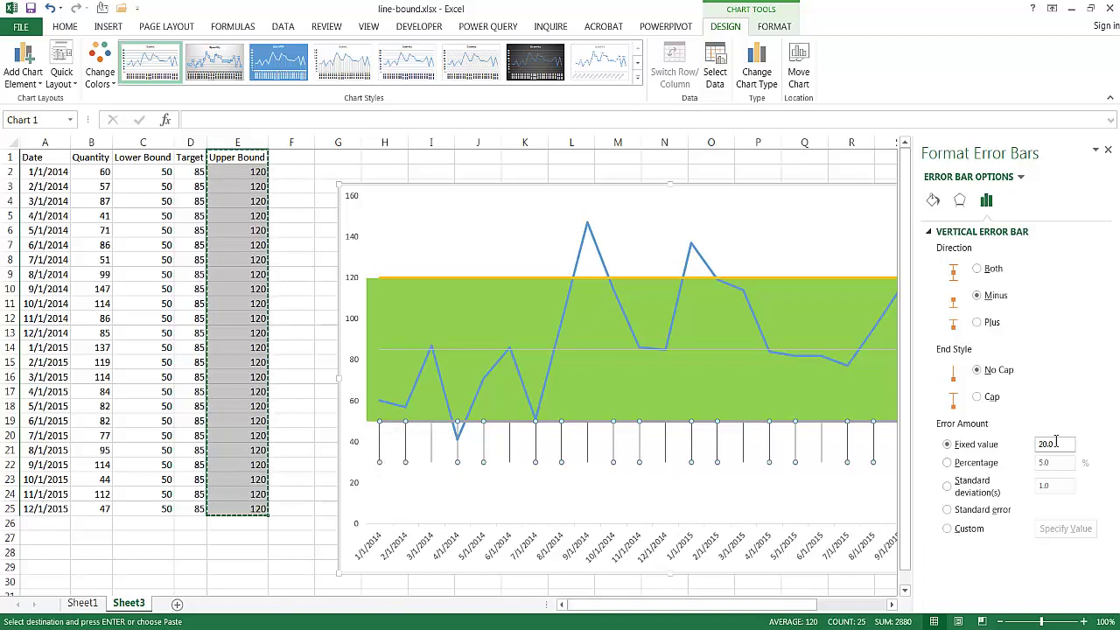
{"action": "left_click_drag", "start_coordinate": [1059, 443], "coordinate": [1029, 444]}
{"action": "type", "text": "50"}
{"action": "key", "text": "Return"}
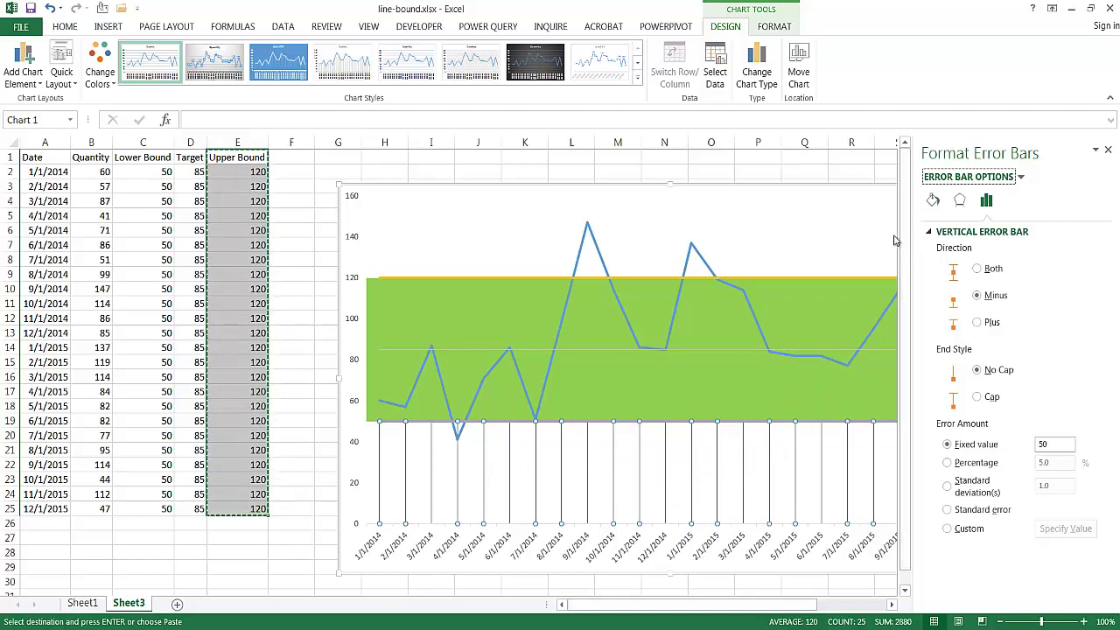
- Format the Lower Bound series' error bars as solid yellow lines with a width of 28 pt
{"action": "left_click", "coordinate": [932, 200]}
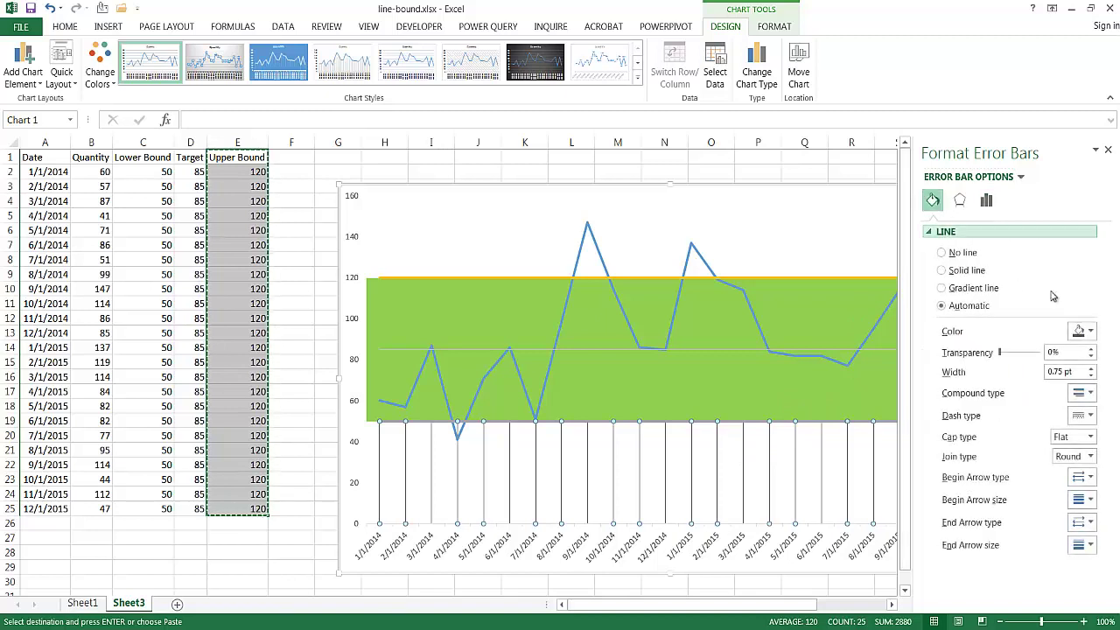
{"action": "left_click", "coordinate": [1083, 331]}
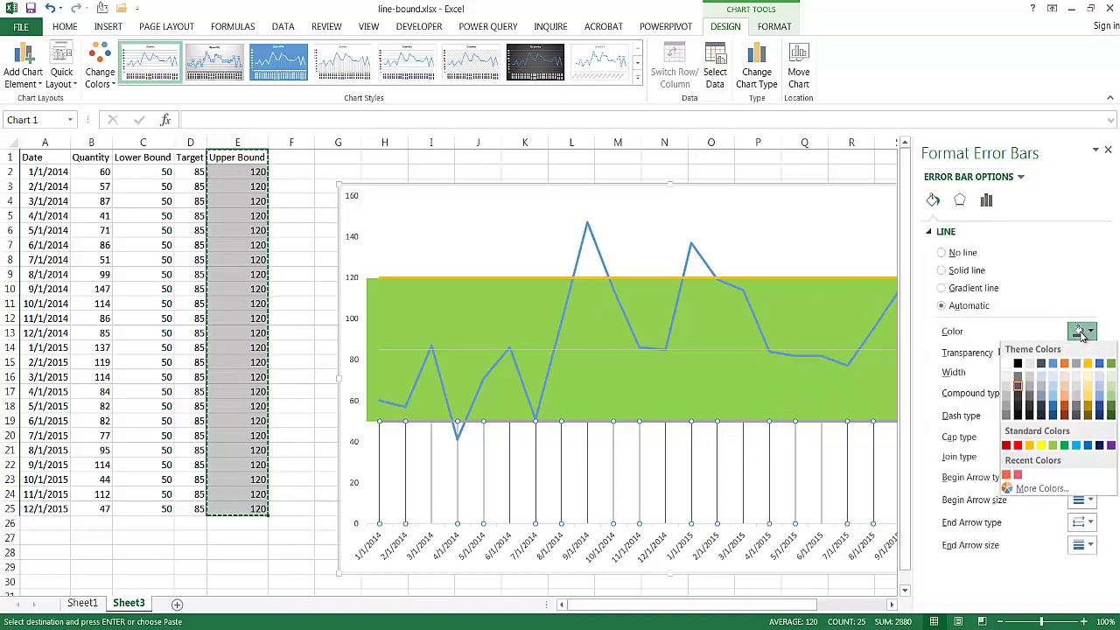
{"action": "left_click", "coordinate": [1041, 446]}
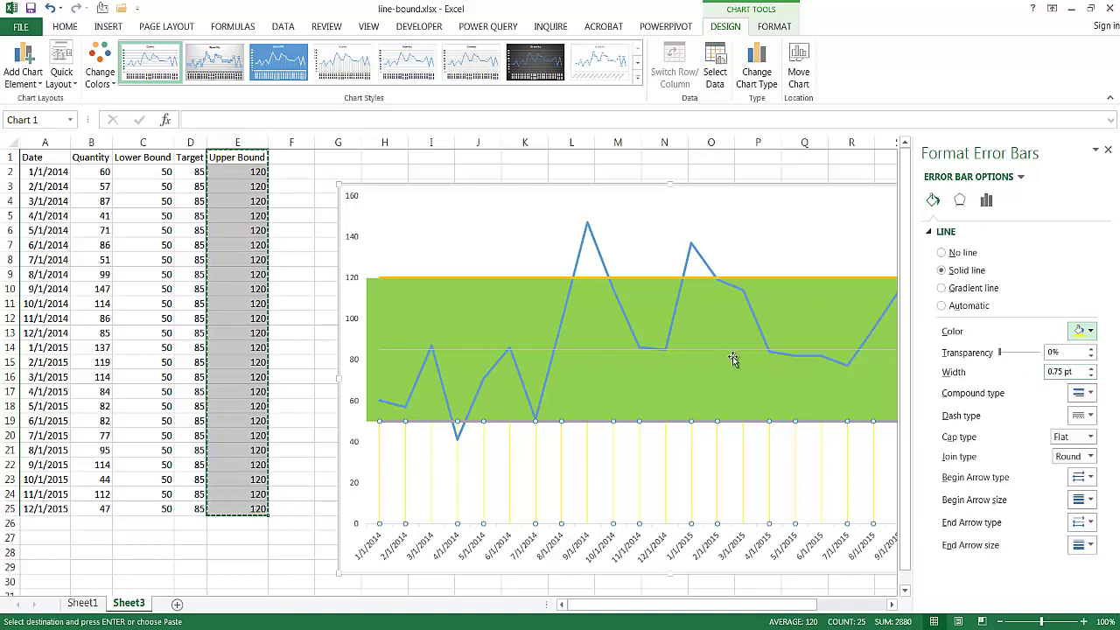
{"action": "left_click_drag", "start_coordinate": [1078, 372], "coordinate": [1014, 376]}
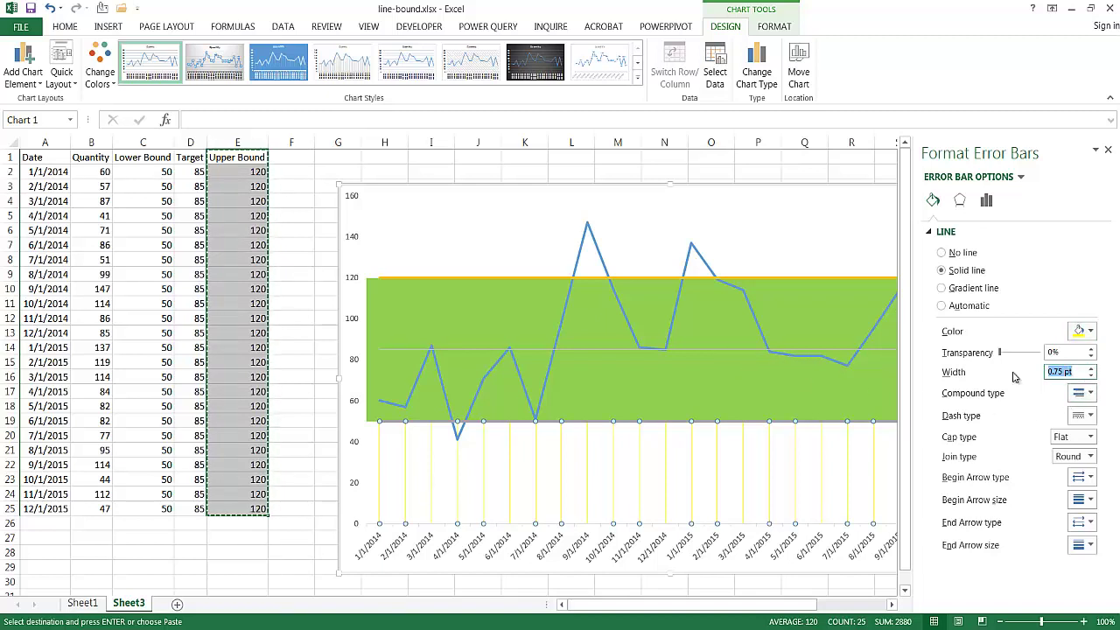
{"action": "type", "text": "28"}
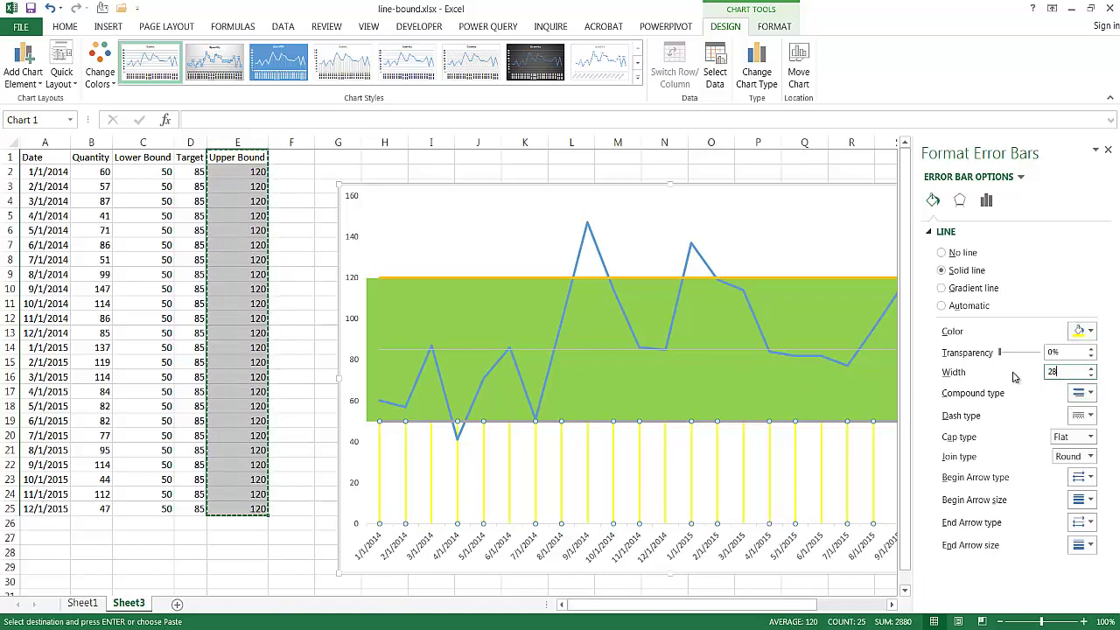
{"action": "key", "text": "Tab"}
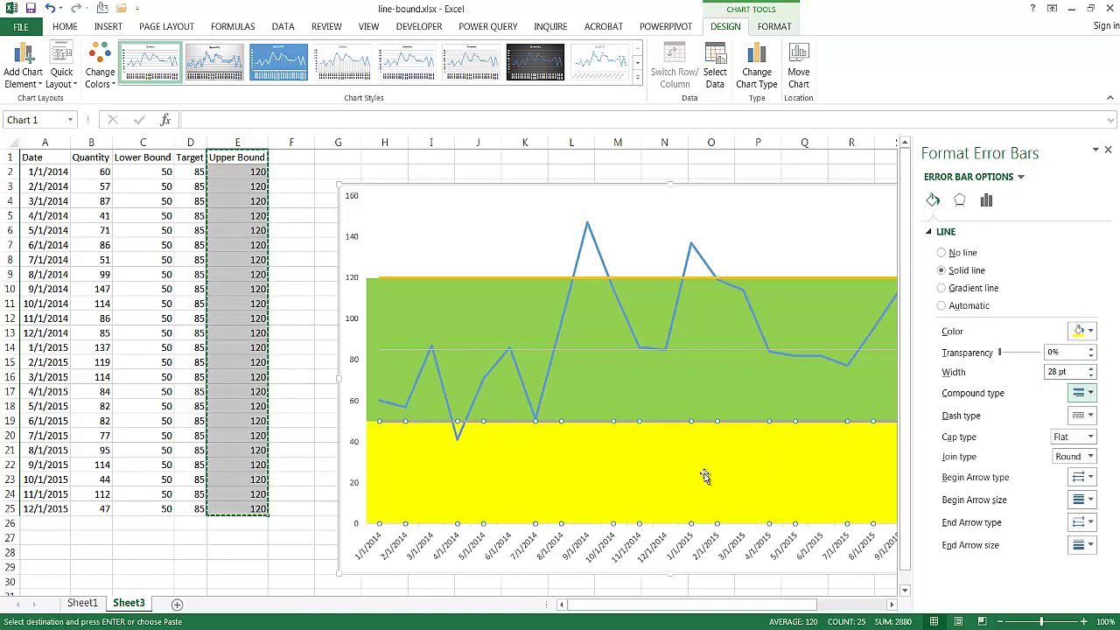
- Format the Lower Bound series line as a solid White, Background 1, Darker 25% line 0.5 pt wide
{"action": "left_click", "coordinate": [584, 424]}
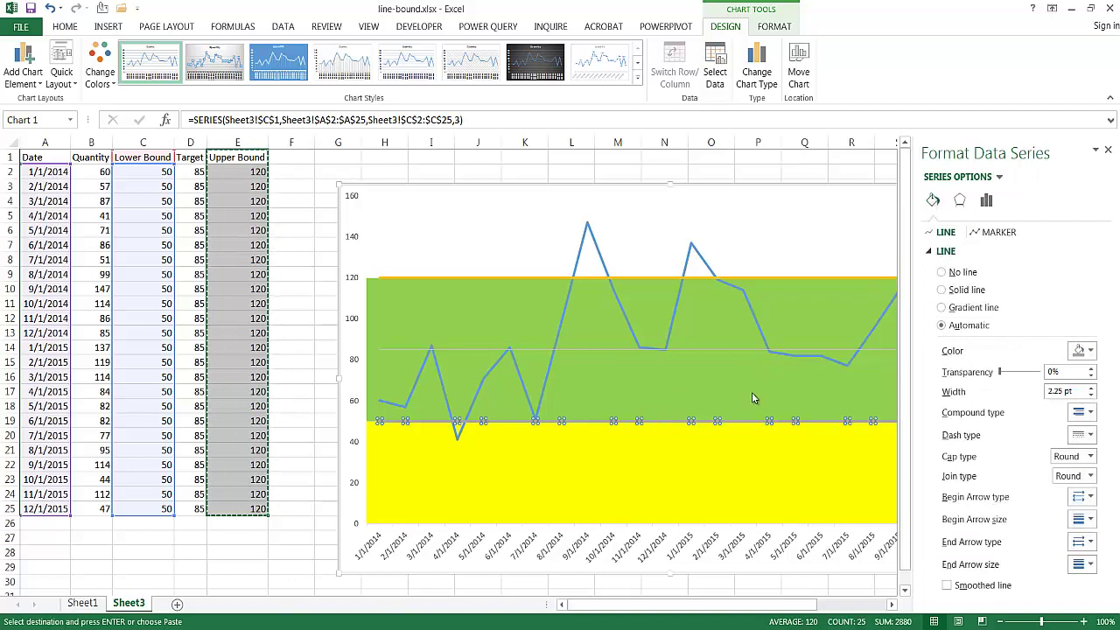
{"action": "left_click", "coordinate": [1083, 350]}
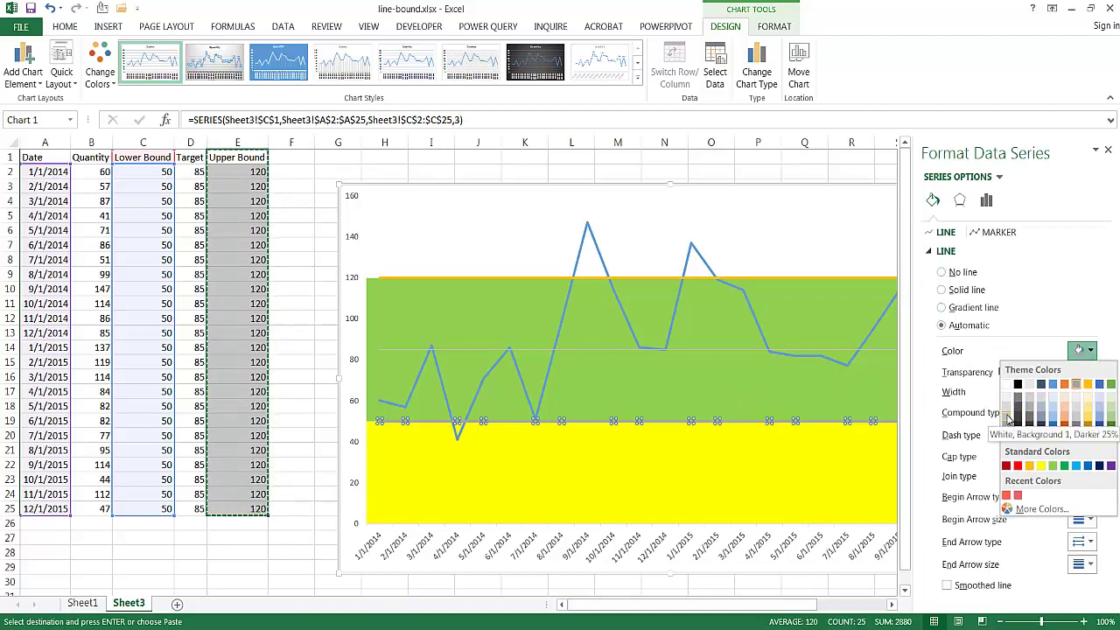
{"action": "left_click", "coordinate": [1007, 418]}
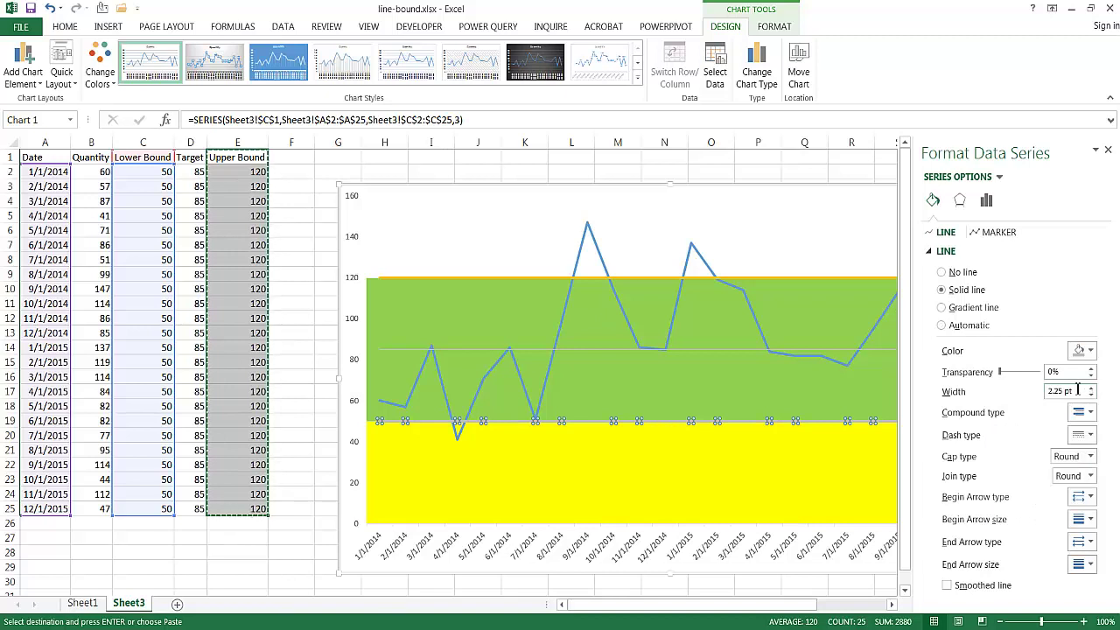
{"action": "left_click_drag", "start_coordinate": [1074, 393], "coordinate": [1032, 386]}
{"action": "type", "text": ".5"}
{"action": "key", "text": "Tab"}
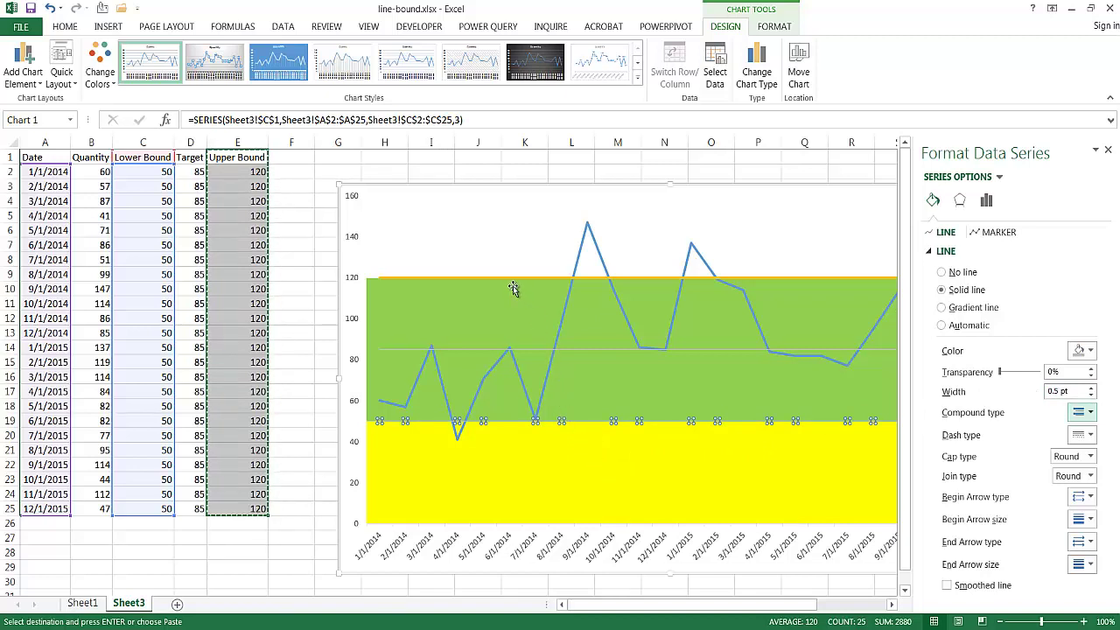
- Add vertical error bars to the Upper Bound series in the plus direction with no cap
{"action": "mouse_move", "coordinate": [511, 282]}
{"action": "left_click", "coordinate": [506, 277]}
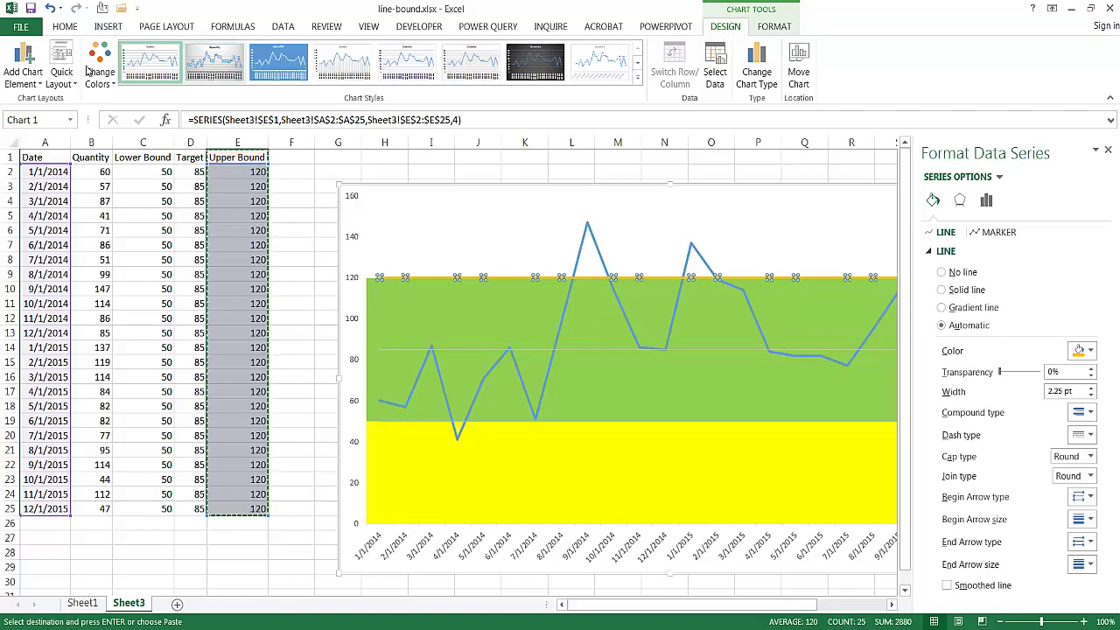
{"action": "left_click", "coordinate": [25, 74]}
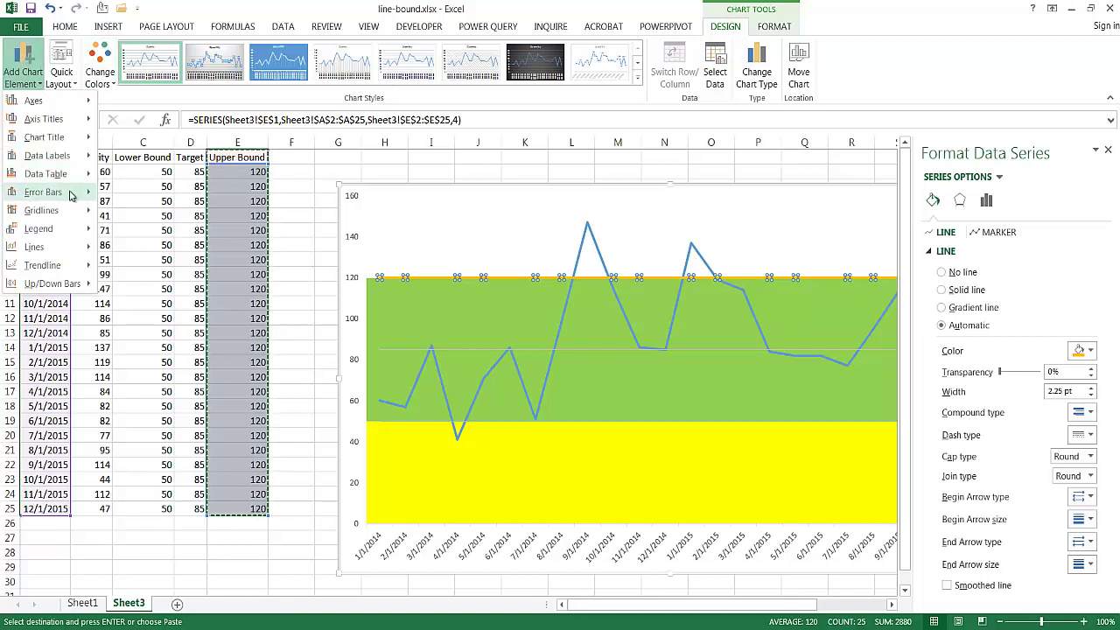
{"action": "mouse_move", "coordinate": [70, 194]}
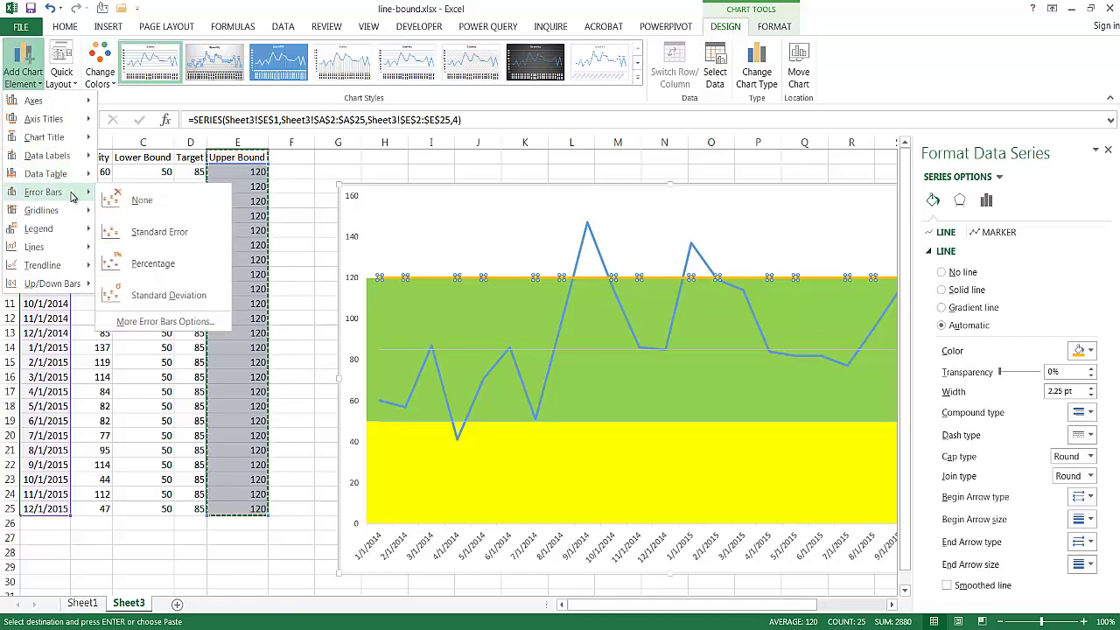
{"action": "left_click", "coordinate": [169, 322]}
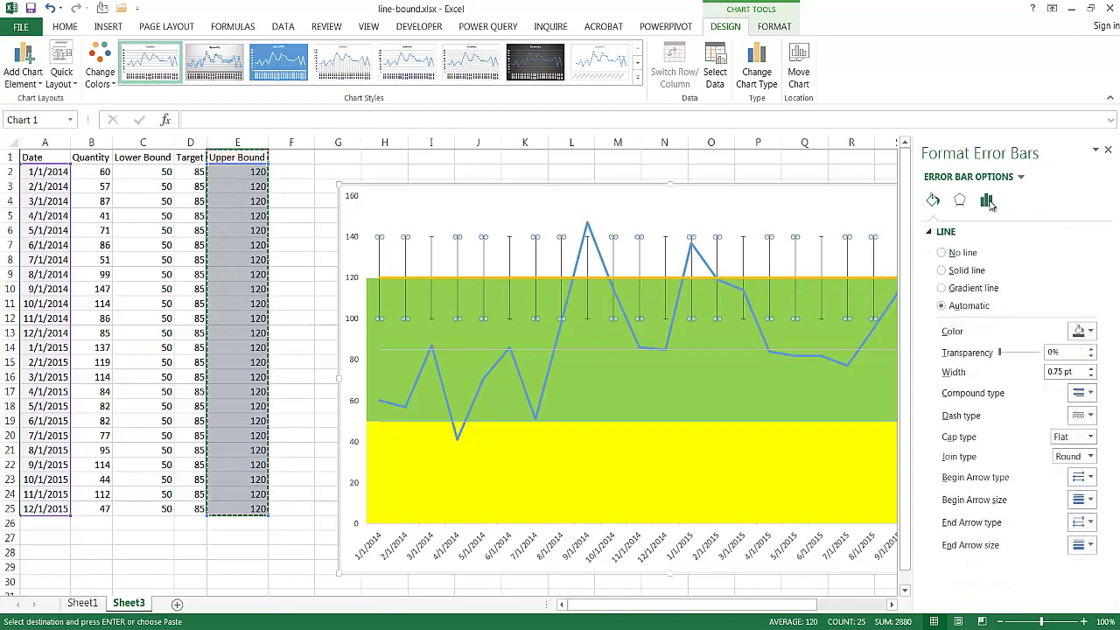
{"action": "left_click", "coordinate": [986, 201]}
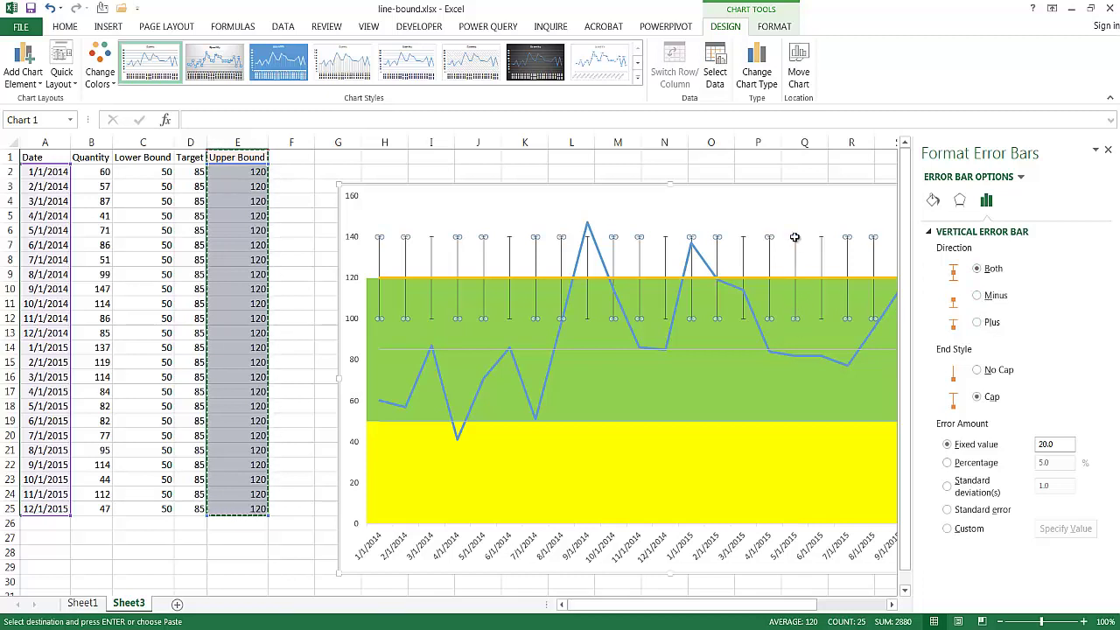
{"action": "left_click", "coordinate": [979, 326]}
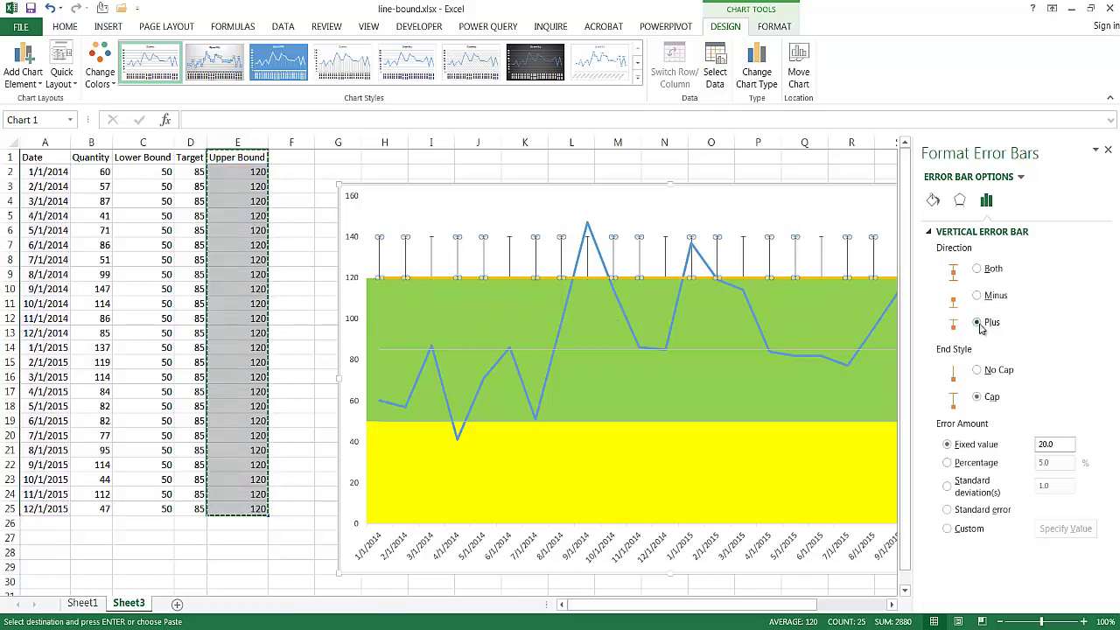
{"action": "left_click", "coordinate": [977, 371]}
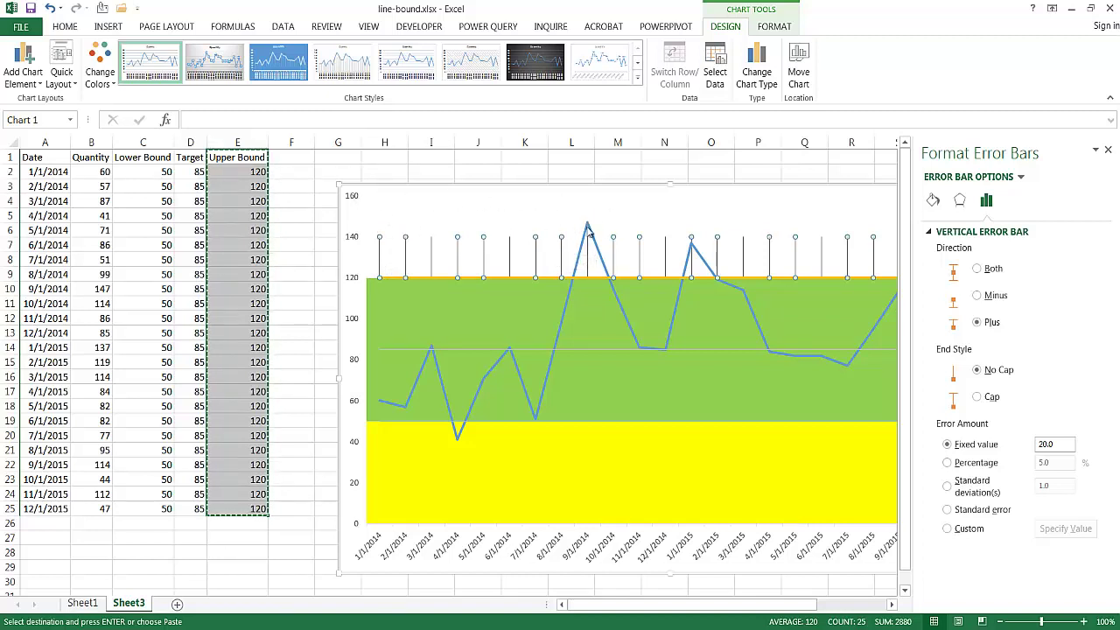
- Set the fixed value of the Upper Bound series' error bars to 40
{"action": "left_click_drag", "start_coordinate": [752, 607], "coordinate": [825, 608]}
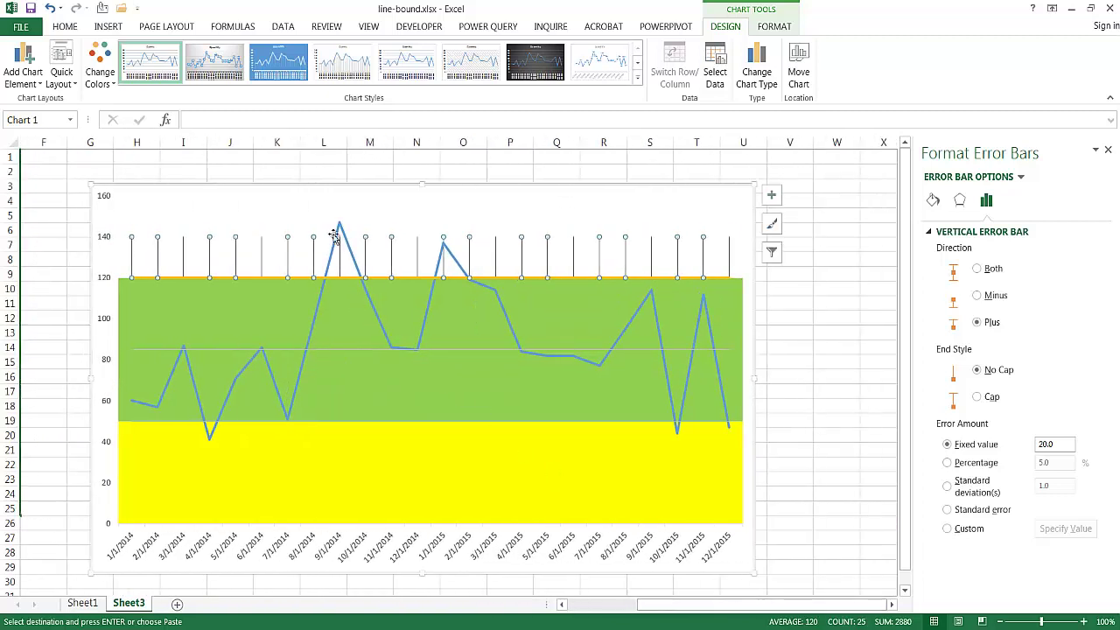
{"action": "mouse_move", "coordinate": [342, 228]}
{"action": "left_click_drag", "start_coordinate": [816, 602], "coordinate": [746, 601]}
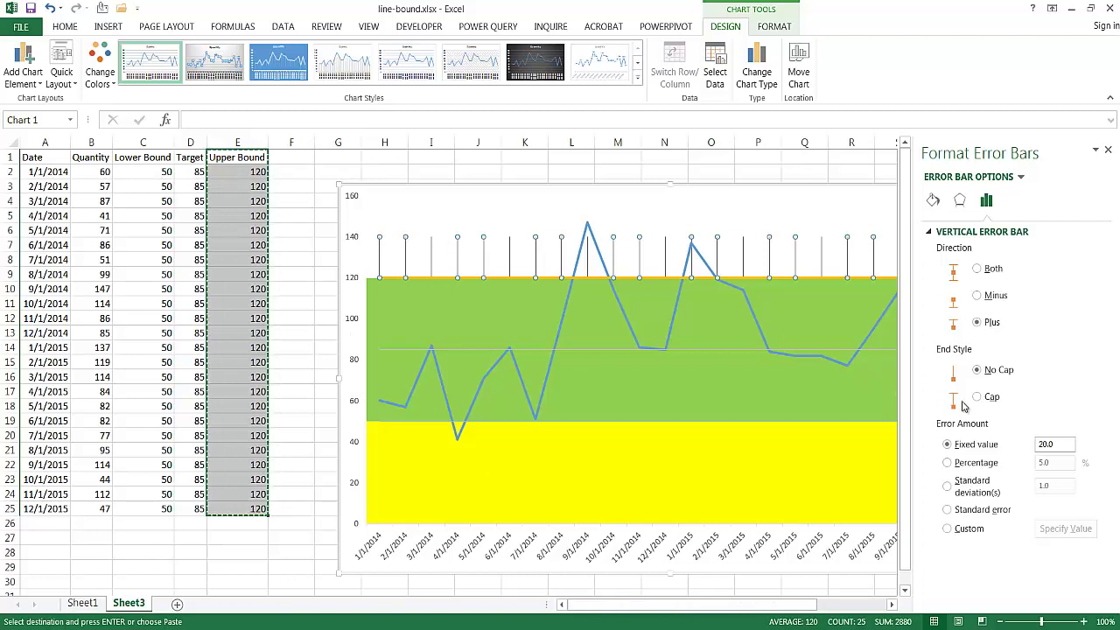
{"action": "left_click_drag", "start_coordinate": [1064, 451], "coordinate": [1004, 444]}
{"action": "key", "text": "Tab"}
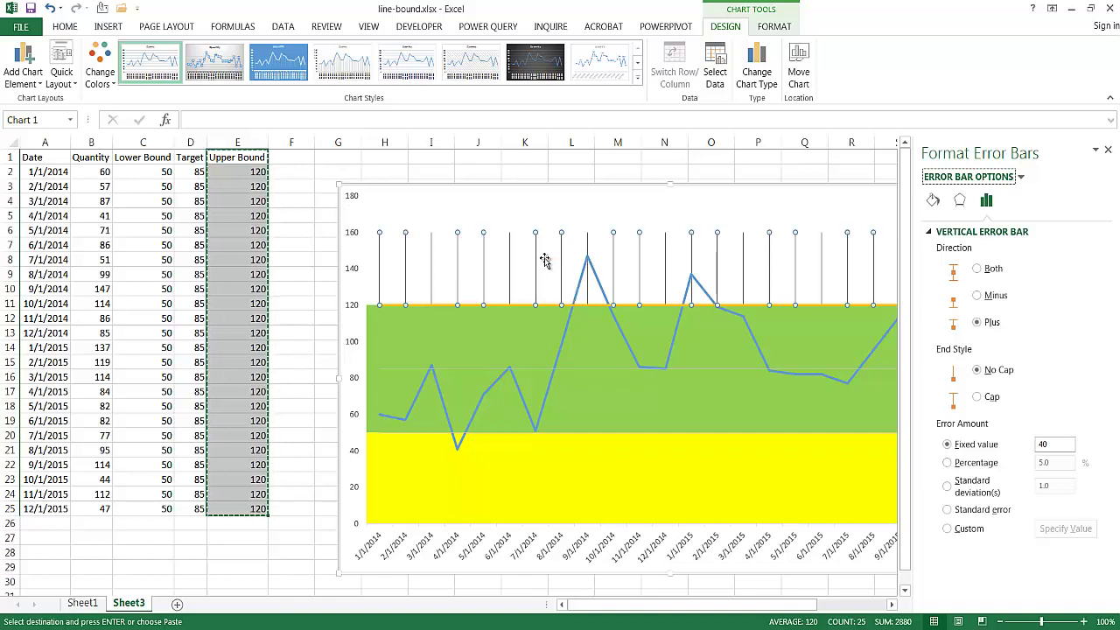
- Format the Upper Bound error bars as solid lines in custom orange-red (RGB 216, 105, 70) with a width of 28 pt
{"action": "left_click", "coordinate": [932, 201]}
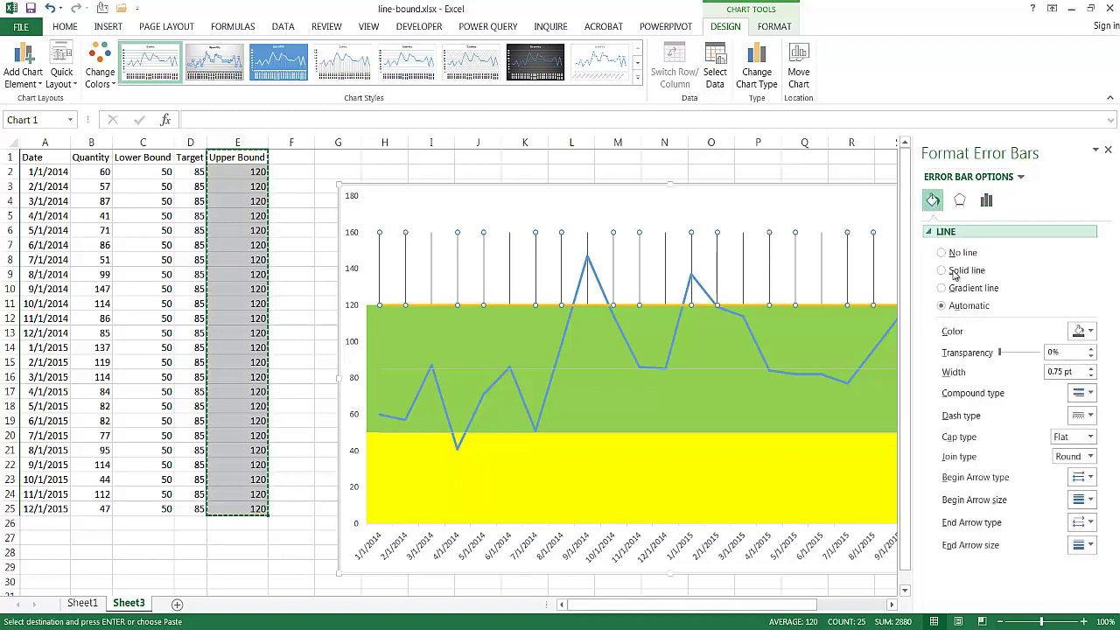
{"action": "left_click", "coordinate": [1091, 333]}
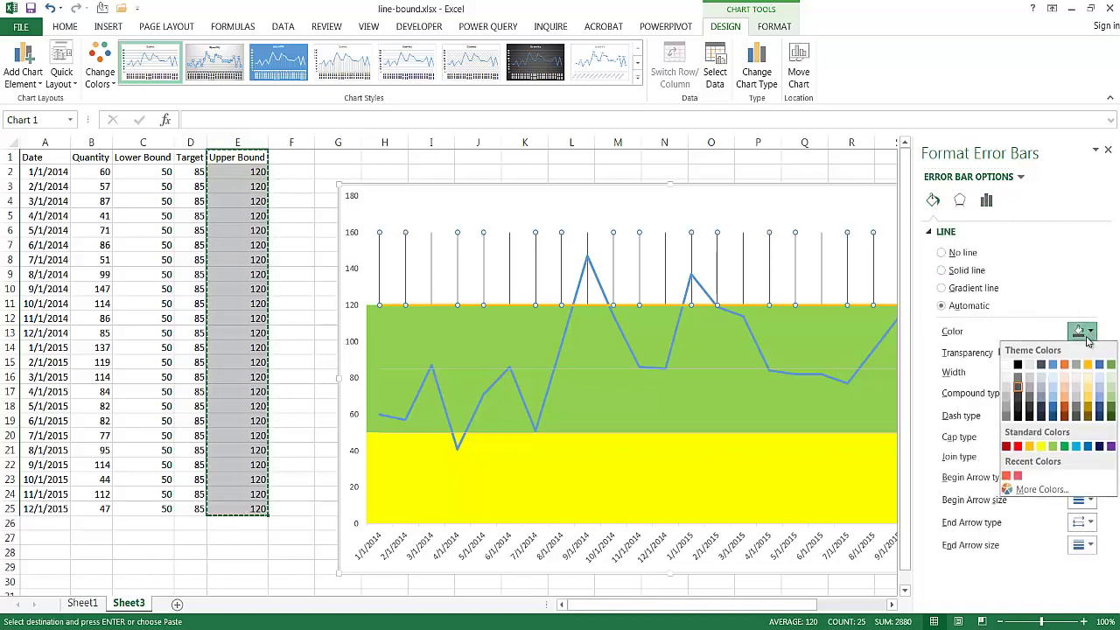
{"action": "left_click", "coordinate": [1065, 365]}
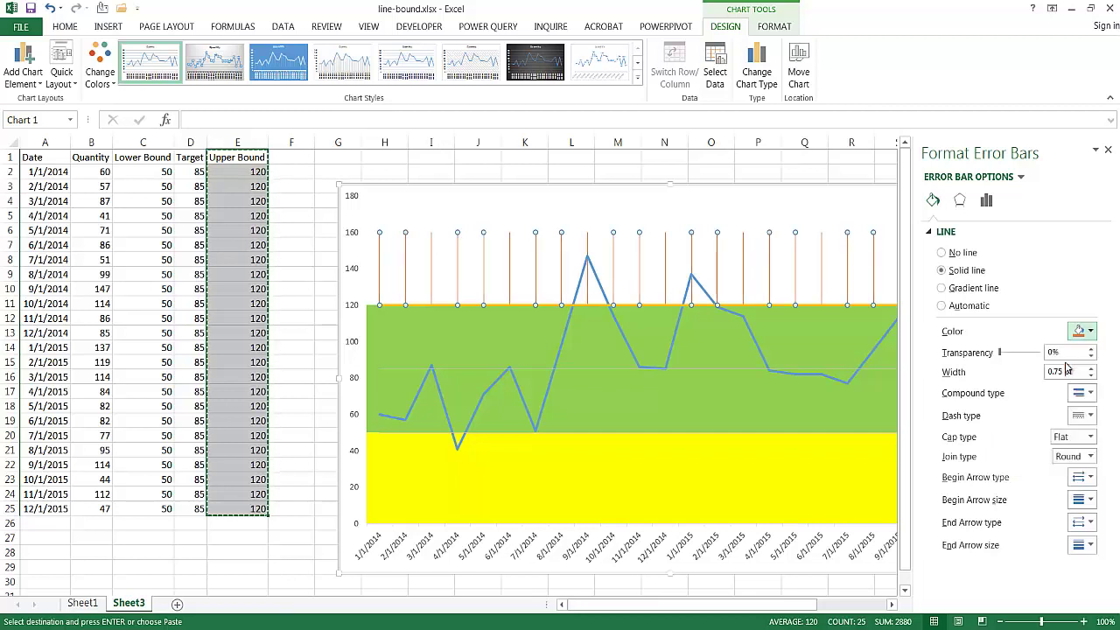
{"action": "left_click", "coordinate": [1091, 333]}
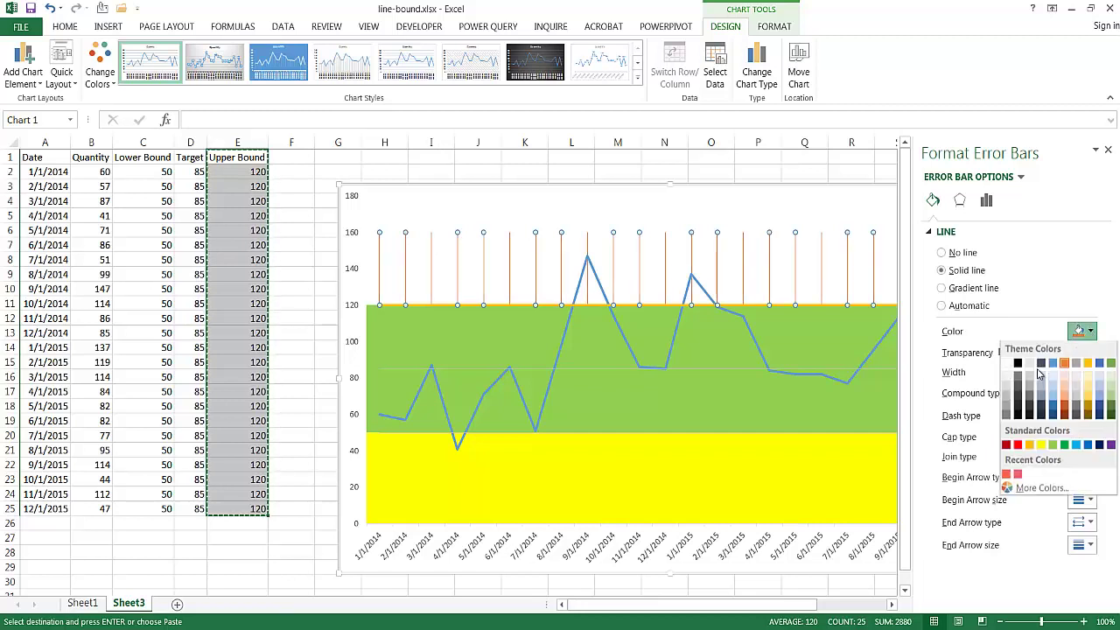
{"action": "left_click", "coordinate": [1036, 490]}
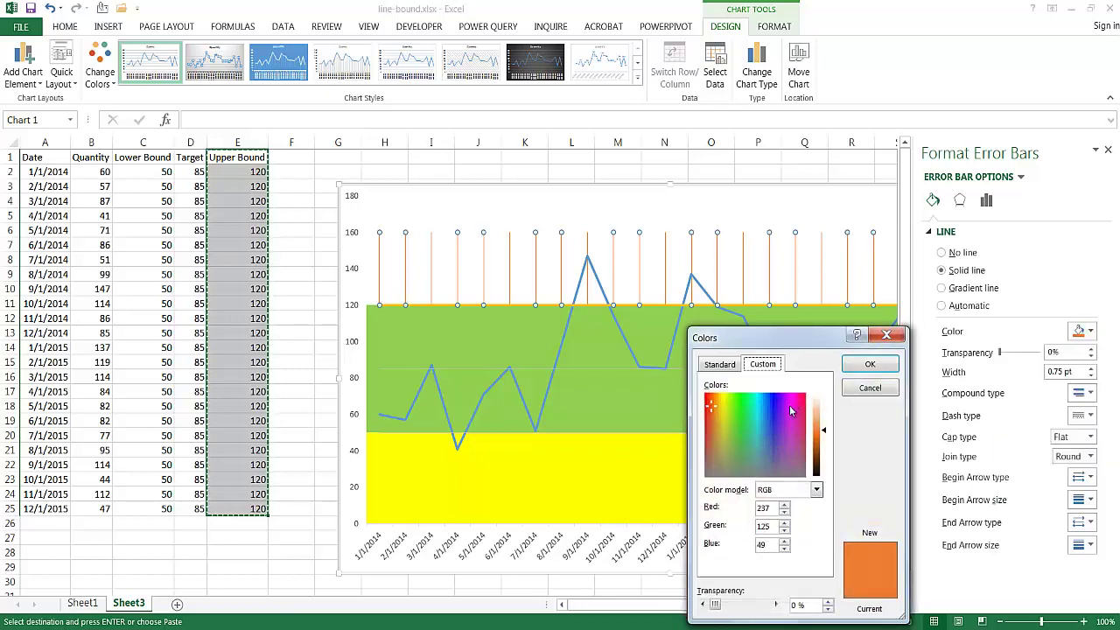
{"action": "mouse_move", "coordinate": [712, 409]}
{"action": "left_mouse_down"}
{"action": "mouse_move", "coordinate": [700, 408]}
{"action": "mouse_move", "coordinate": [710, 418]}
{"action": "mouse_move", "coordinate": [712, 398]}
{"action": "mouse_move", "coordinate": [709, 420]}
{"action": "left_mouse_up"}
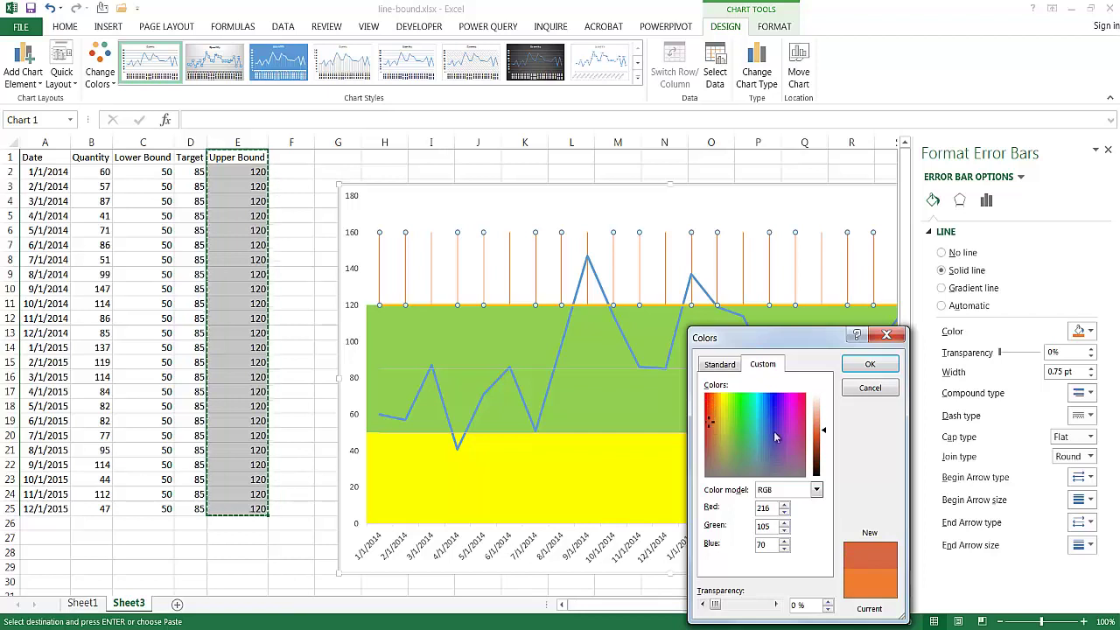
{"action": "left_click", "coordinate": [869, 364]}
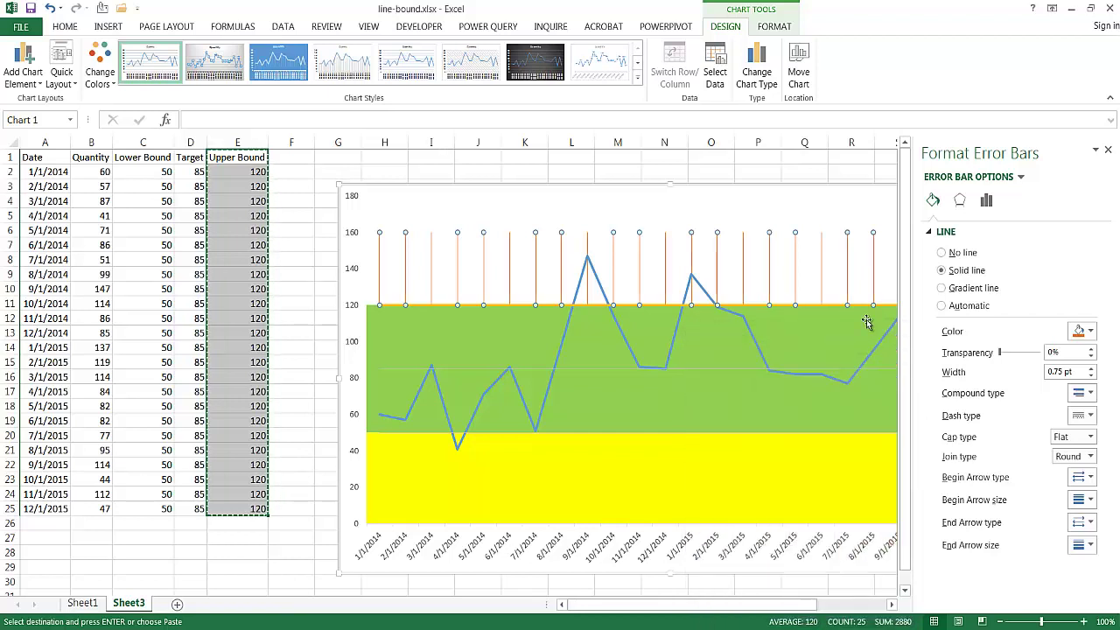
{"action": "left_click_drag", "start_coordinate": [1080, 372], "coordinate": [1016, 379]}
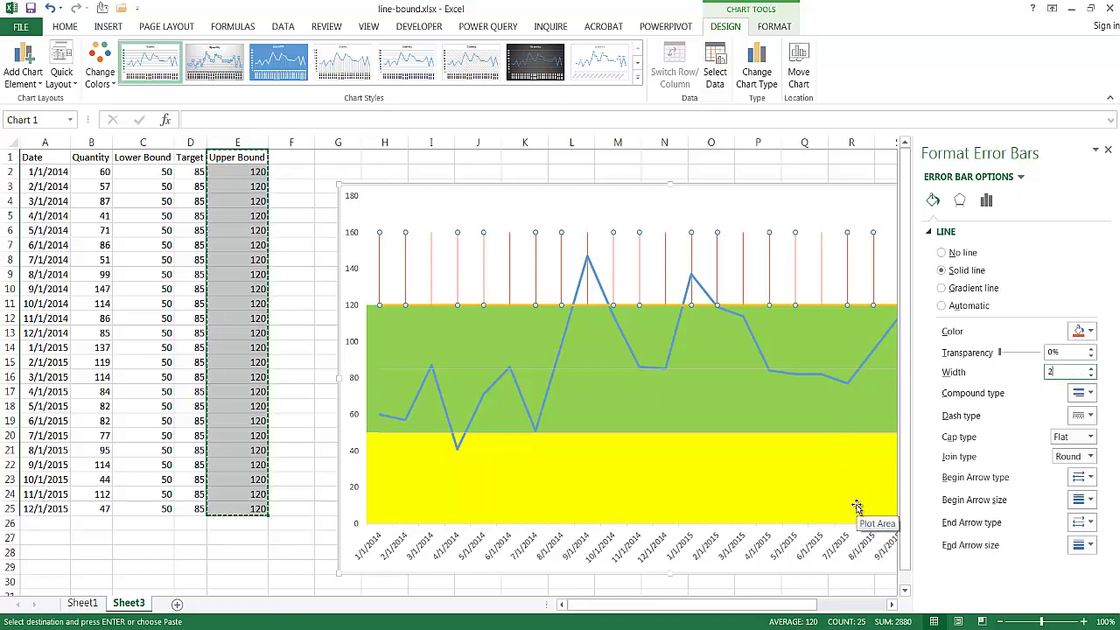
{"action": "type", "text": "28"}
{"action": "key", "text": "Tab"}
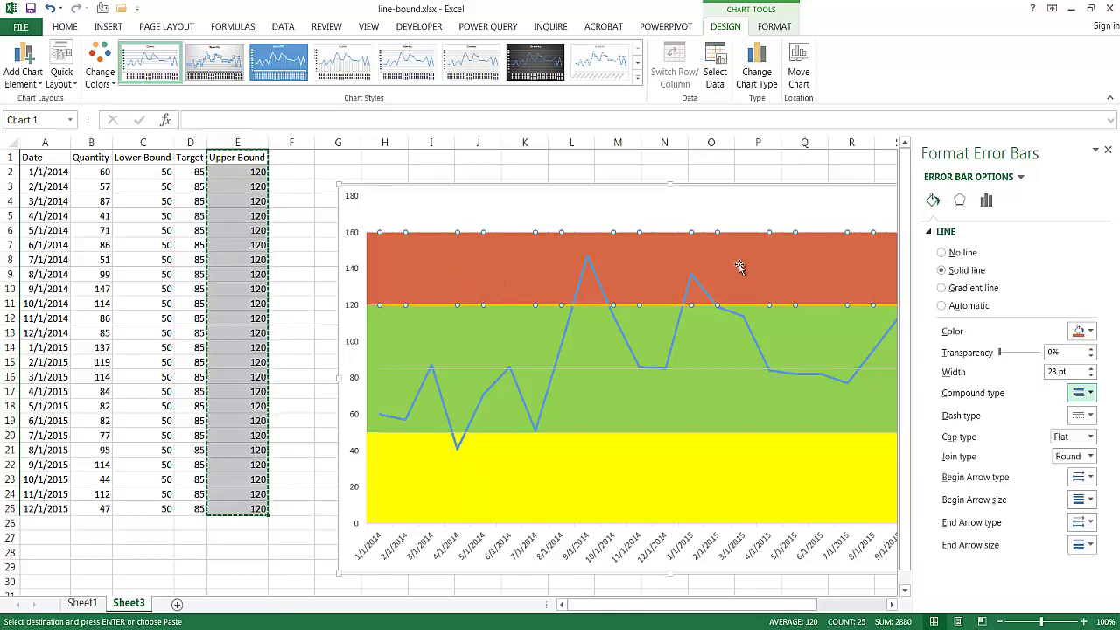
- Format the Upper Bound series line as a solid light grey line 0.5 pt wide and deselect the chart
{"action": "left_click", "coordinate": [504, 307]}
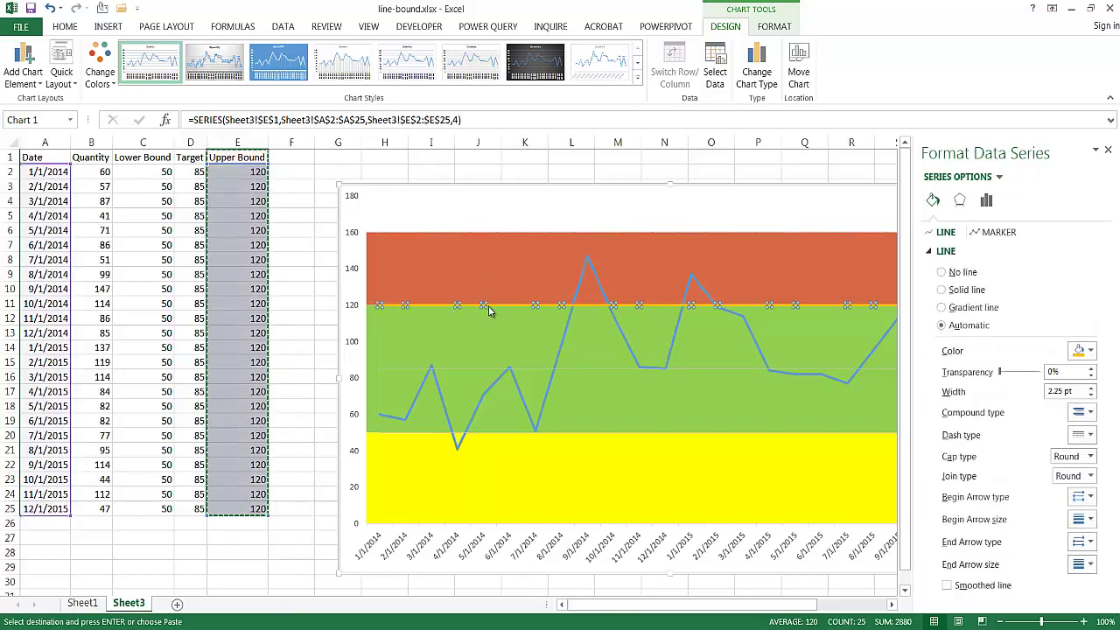
{"action": "left_click", "coordinate": [1081, 350]}
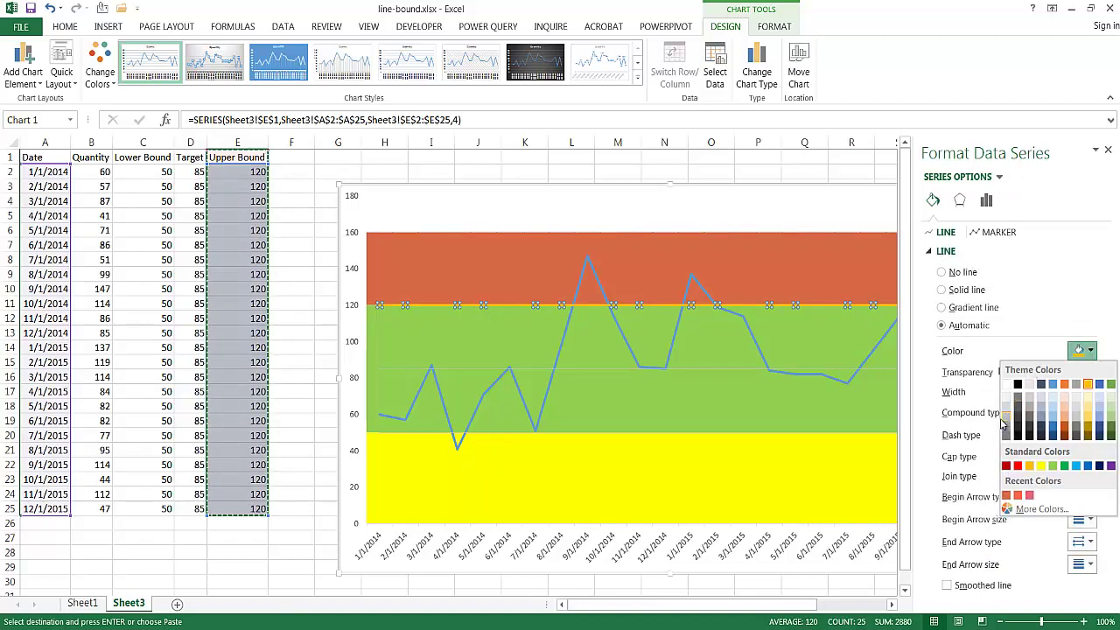
{"action": "left_click", "coordinate": [1006, 423]}
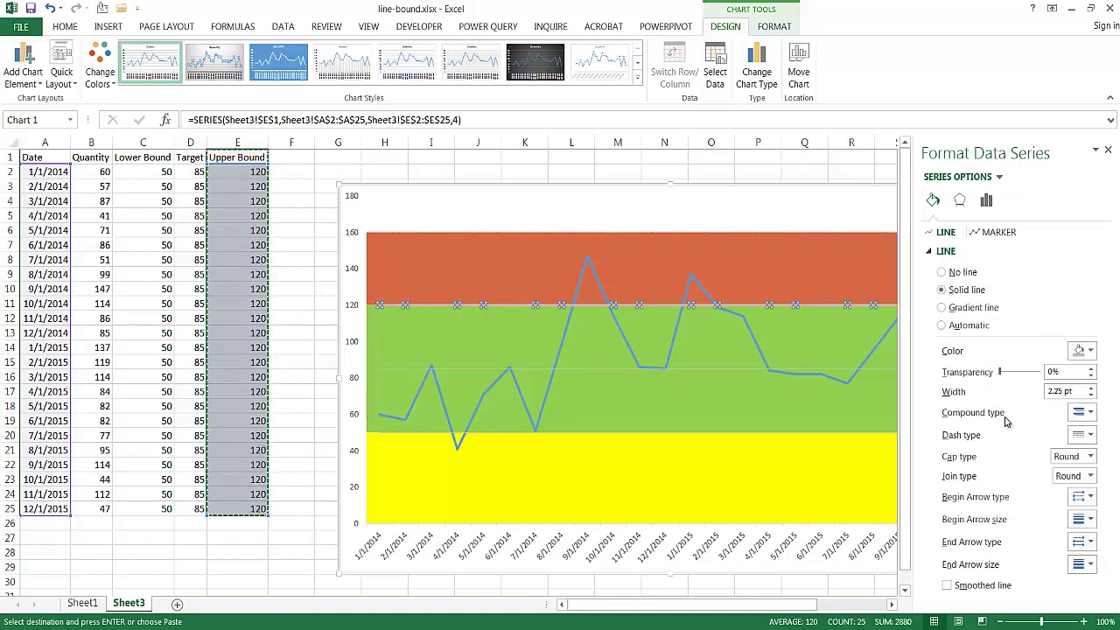
{"action": "left_click_drag", "start_coordinate": [1078, 392], "coordinate": [1037, 394]}
{"action": "key", "text": "BackSpace"}
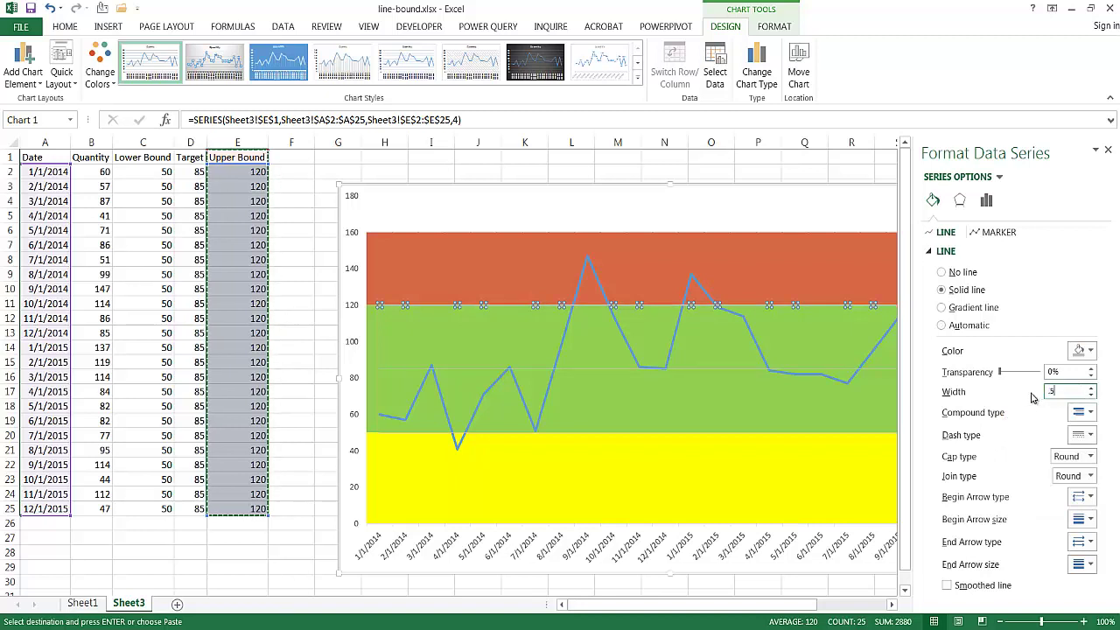
{"action": "type", "text": ".5"}
{"action": "key", "text": "Tab"}
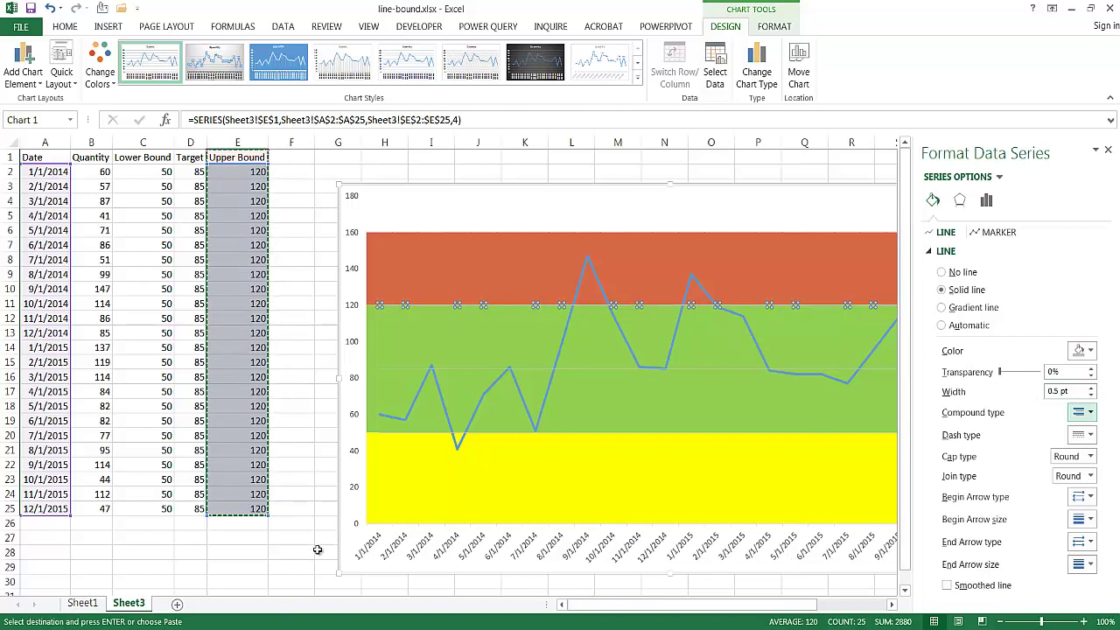
{"action": "left_click", "coordinate": [276, 552]}
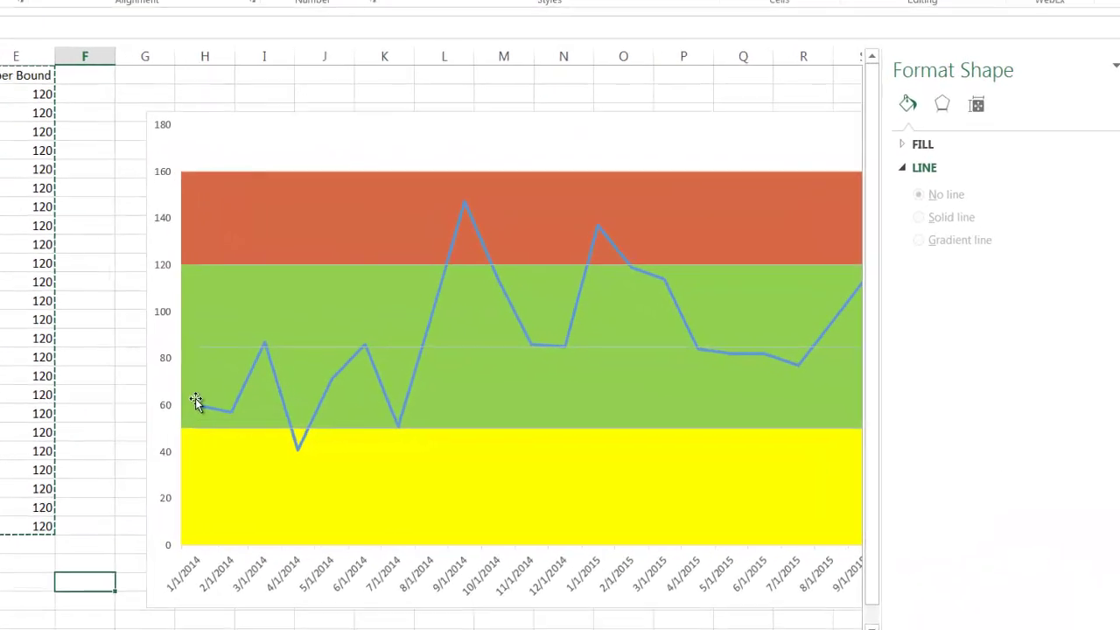
- Set the horizontal date axis position to On tick marks
{"action": "mouse_move", "coordinate": [197, 406]}
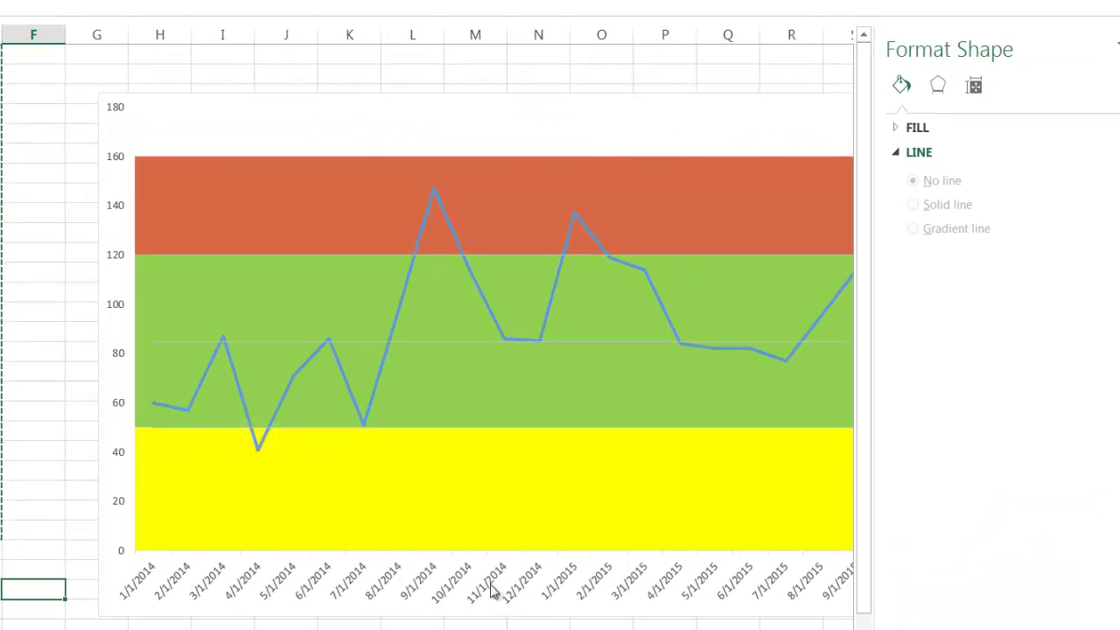
{"action": "left_click_drag", "start_coordinate": [534, 627], "coordinate": [551, 627]}
{"action": "scroll", "coordinate": [219, 500], "scroll_direction": "right", "scroll_amount": 3}
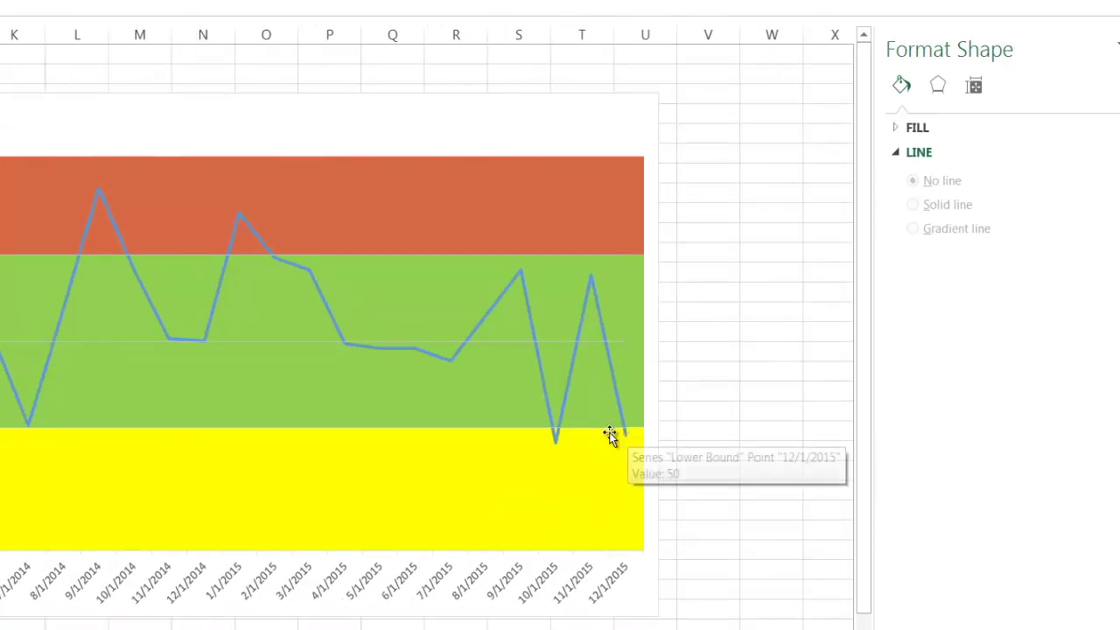
{"action": "mouse_move", "coordinate": [625, 430]}
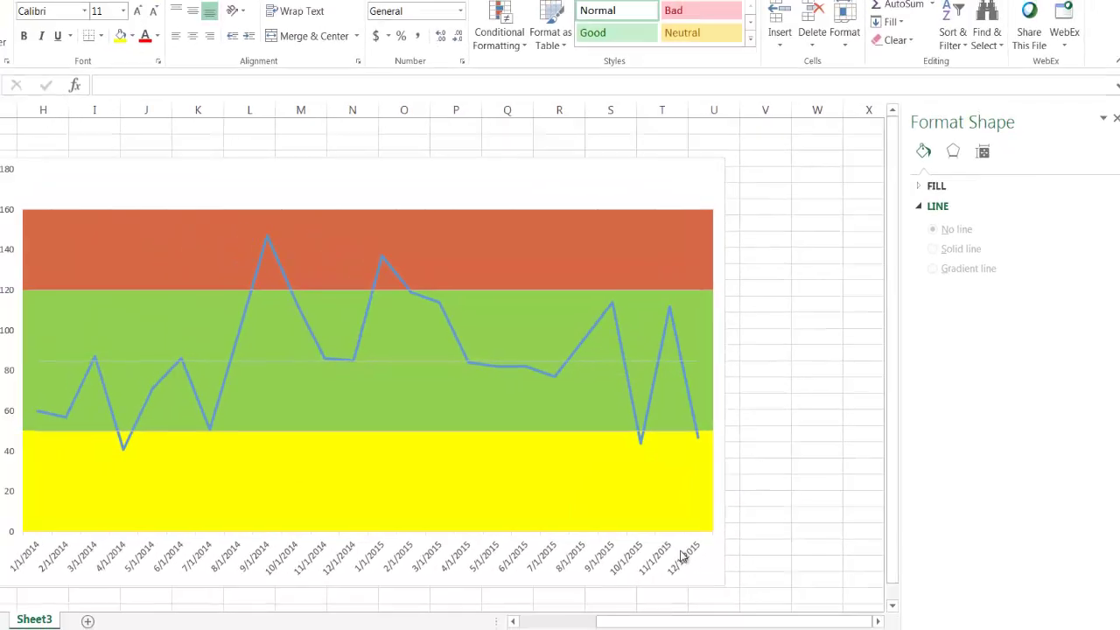
{"action": "left_click", "coordinate": [627, 581]}
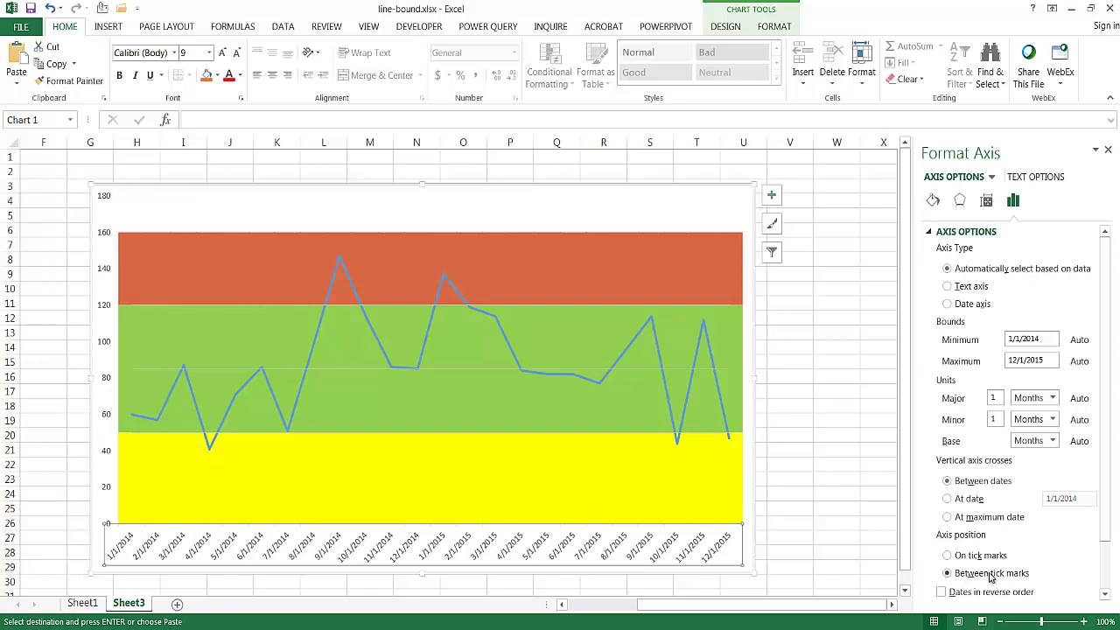
{"action": "left_click", "coordinate": [949, 557]}
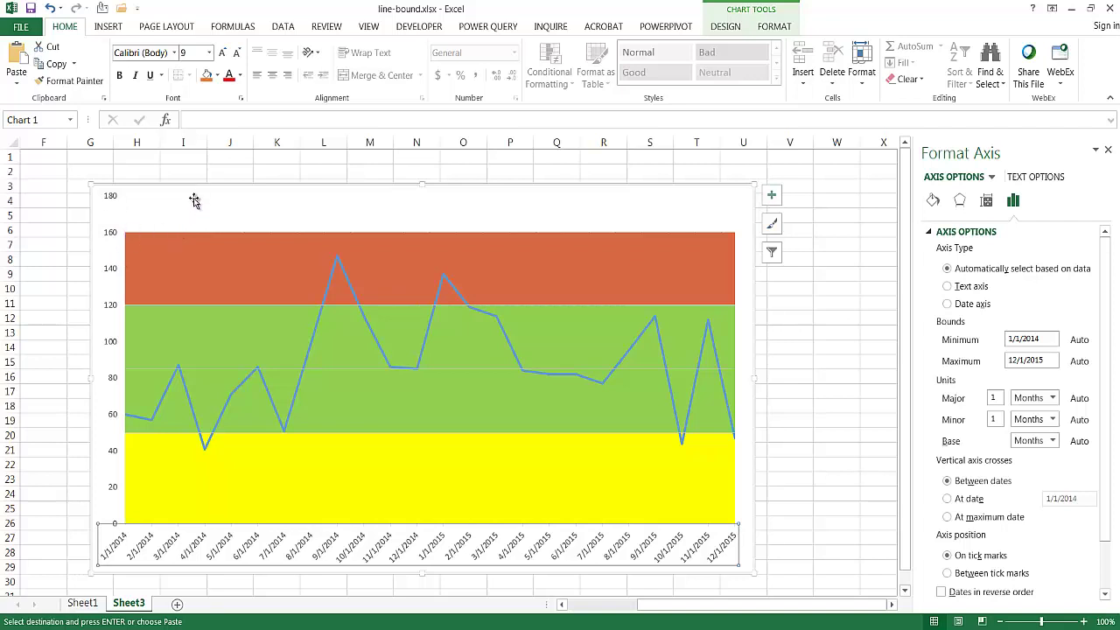
- Set the vertical axis maximum bound to 170, deselect the chart and close the formatting pane
{"action": "left_click", "coordinate": [110, 234]}
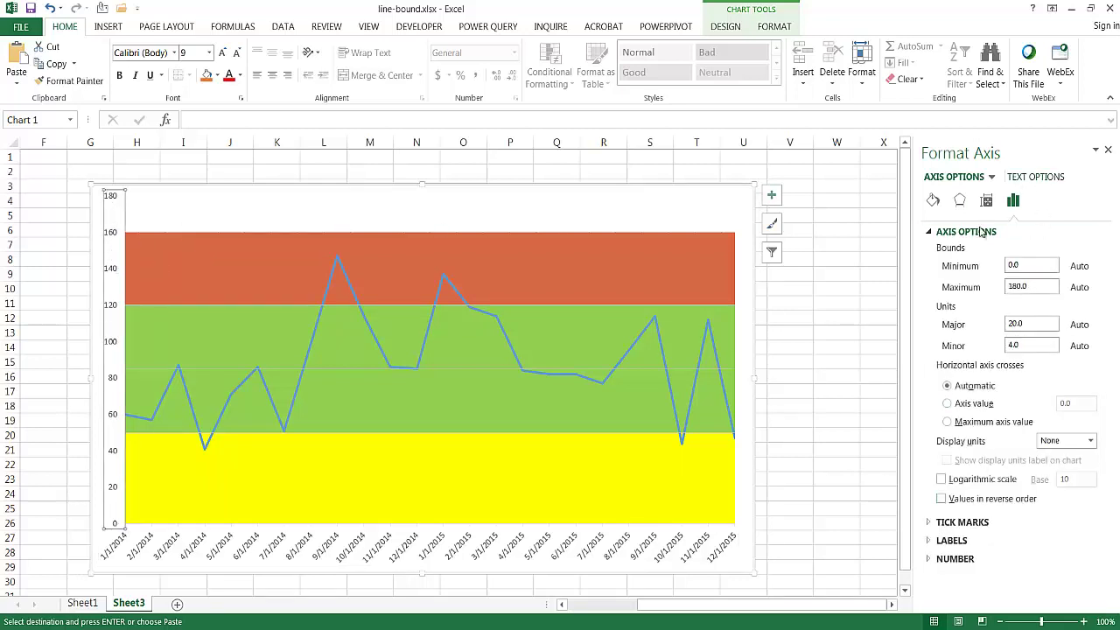
{"action": "double_click", "coordinate": [1040, 287]}
{"action": "type", "text": "170"}
{"action": "key", "text": "Return"}
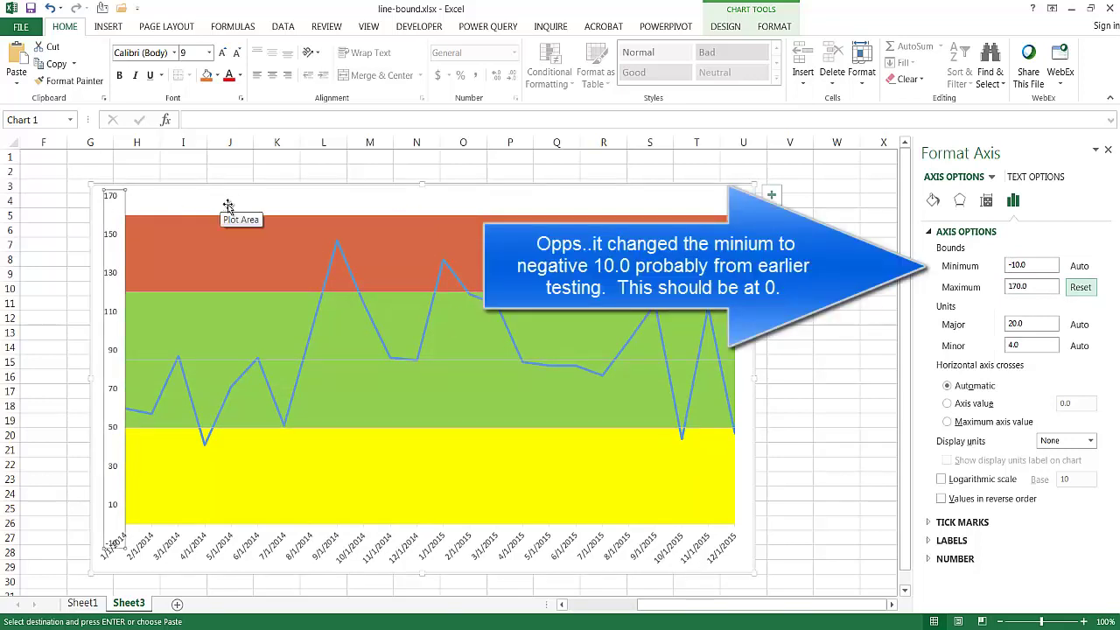
{"action": "left_click", "coordinate": [829, 490]}
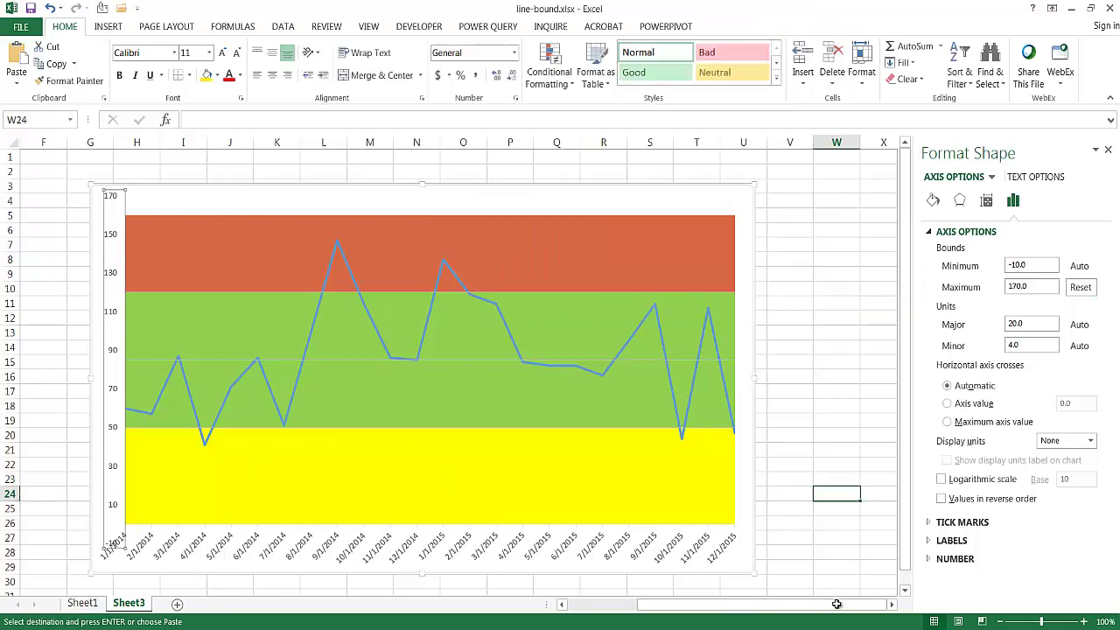
{"action": "left_click_drag", "start_coordinate": [827, 604], "coordinate": [686, 620]}
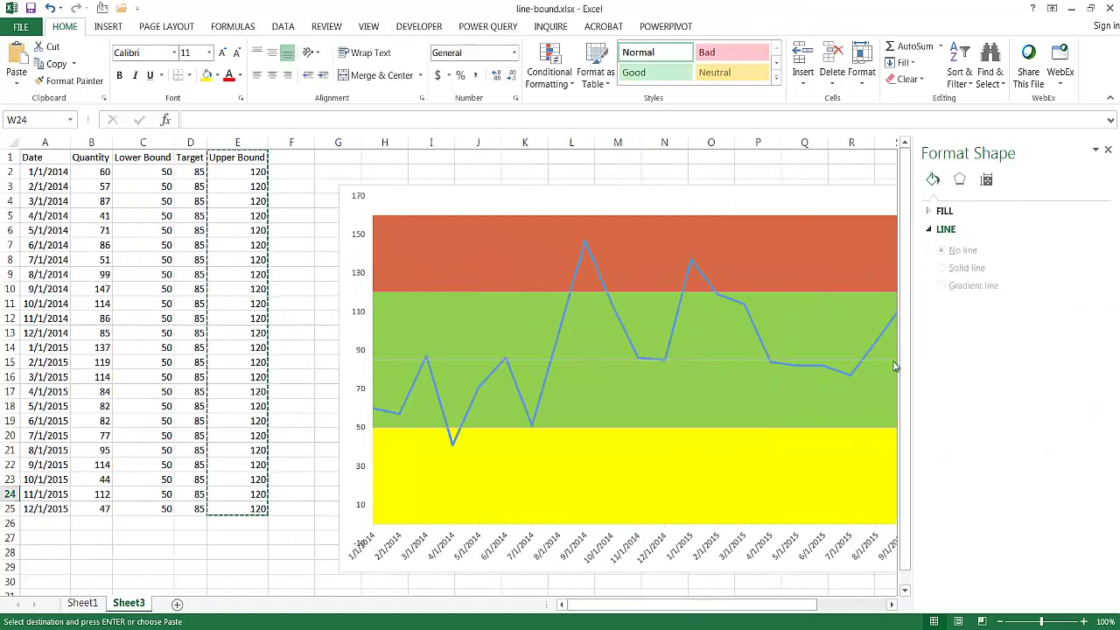
{"action": "left_click", "coordinate": [1108, 150]}
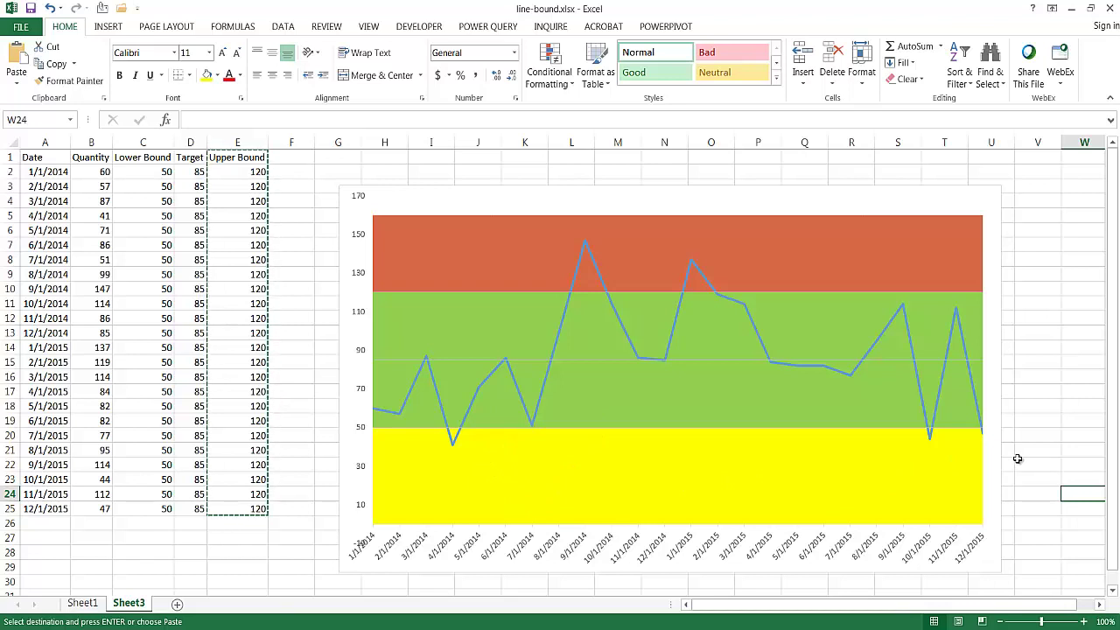
- Add a chart title element above the plot area of the banded line chart
{"action": "left_click", "coordinate": [688, 199]}
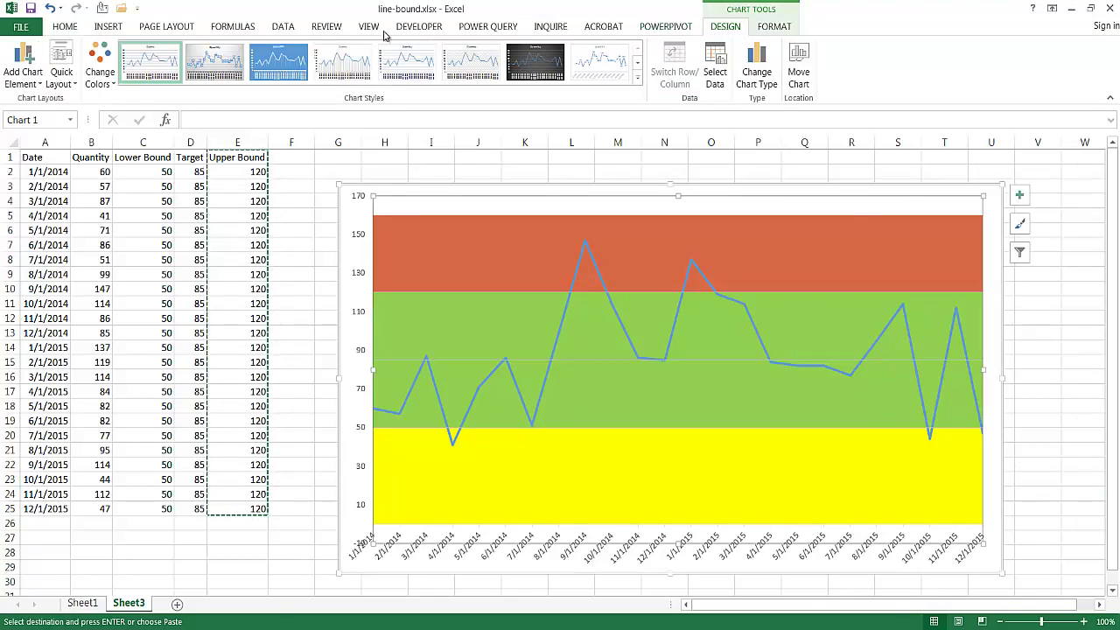
{"action": "left_click", "coordinate": [31, 70]}
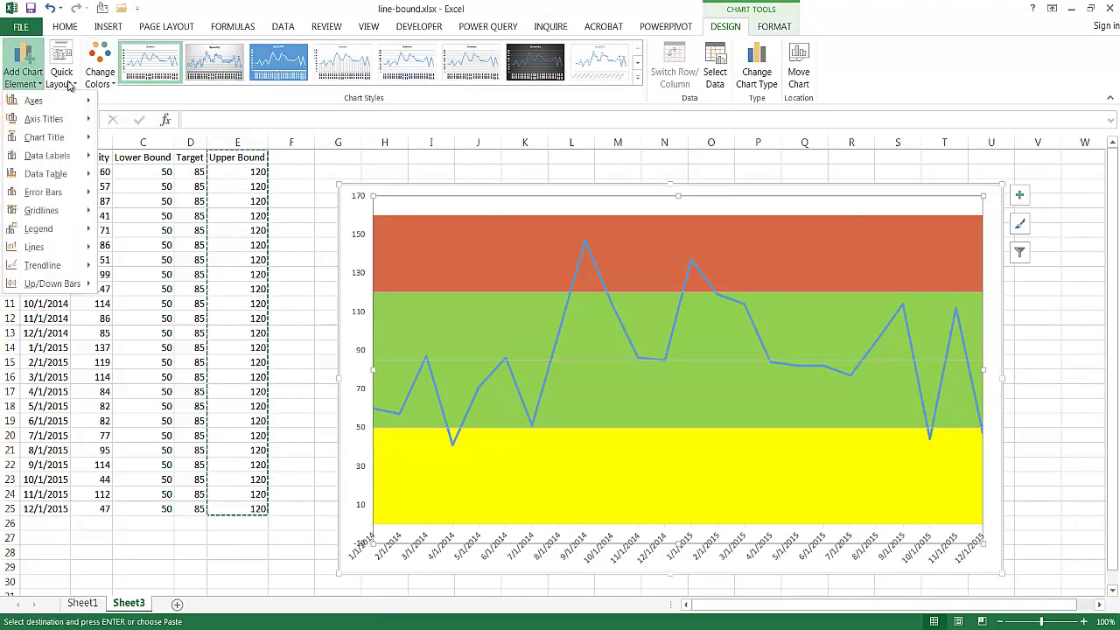
{"action": "left_click", "coordinate": [1069, 384]}
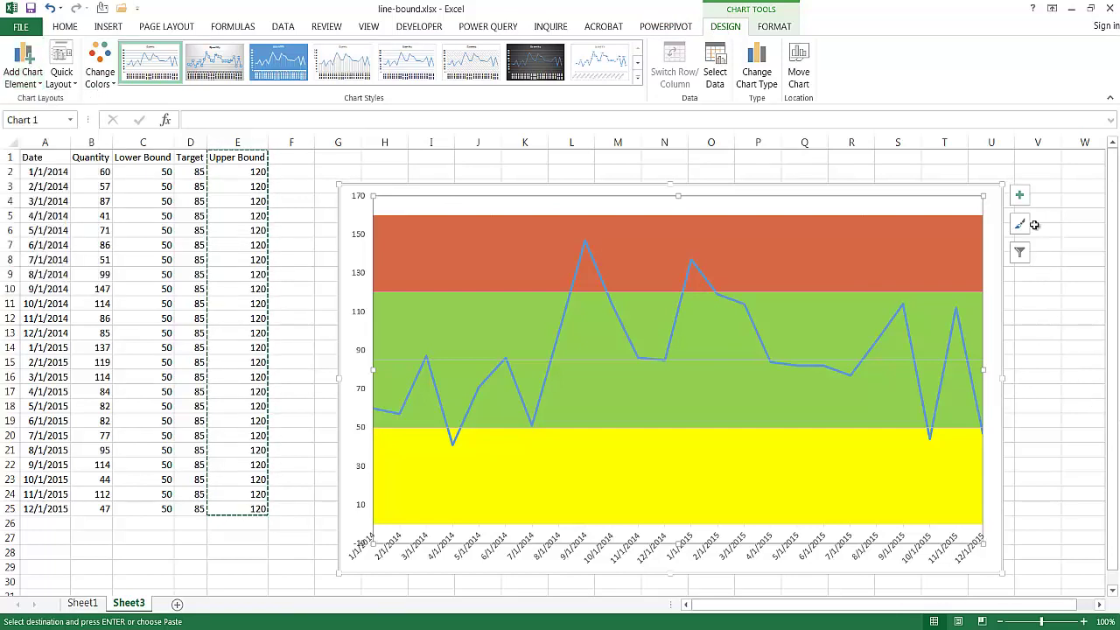
{"action": "left_click", "coordinate": [1019, 198]}
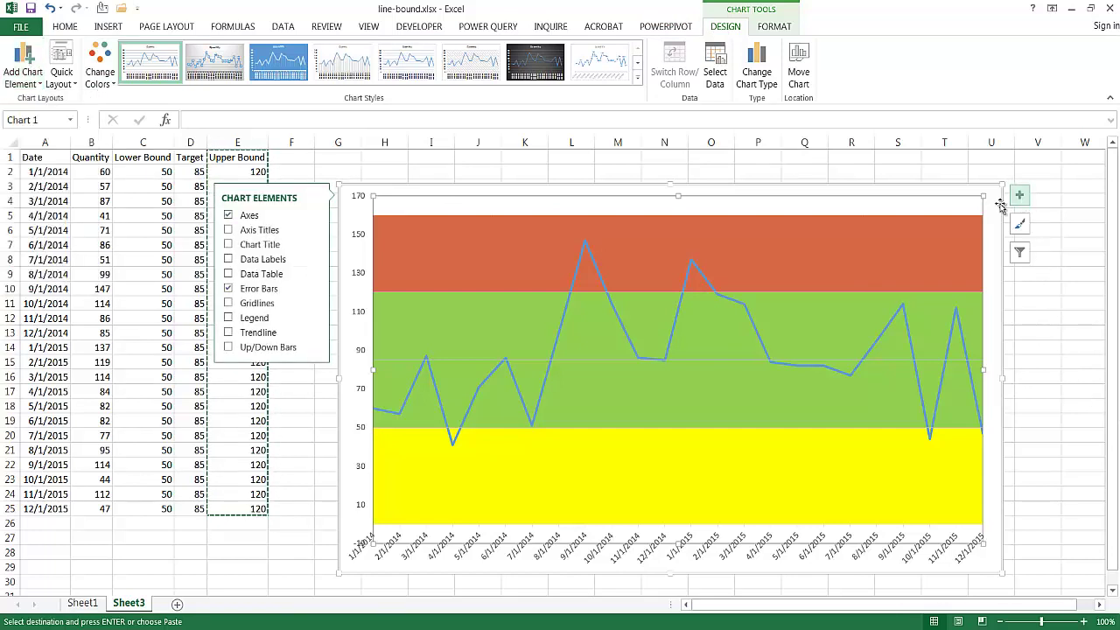
{"action": "left_click", "coordinate": [228, 245]}
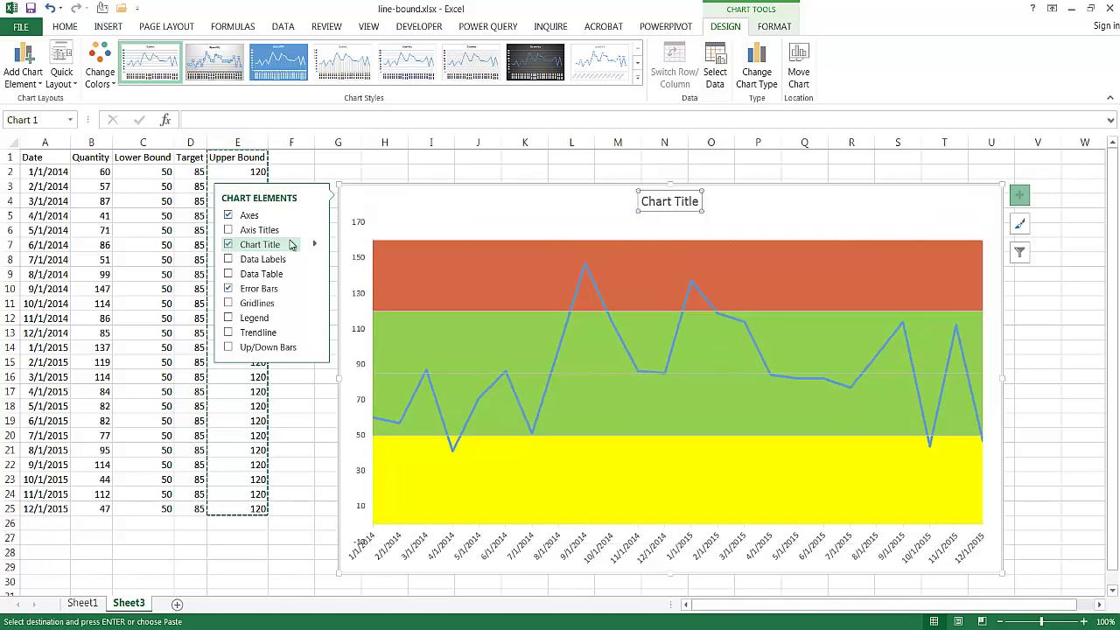
- Replace the placeholder chart title text with "Widget Production" and deselect the chart
{"action": "left_click", "coordinate": [668, 202]}
{"action": "double_click", "coordinate": [668, 202]}
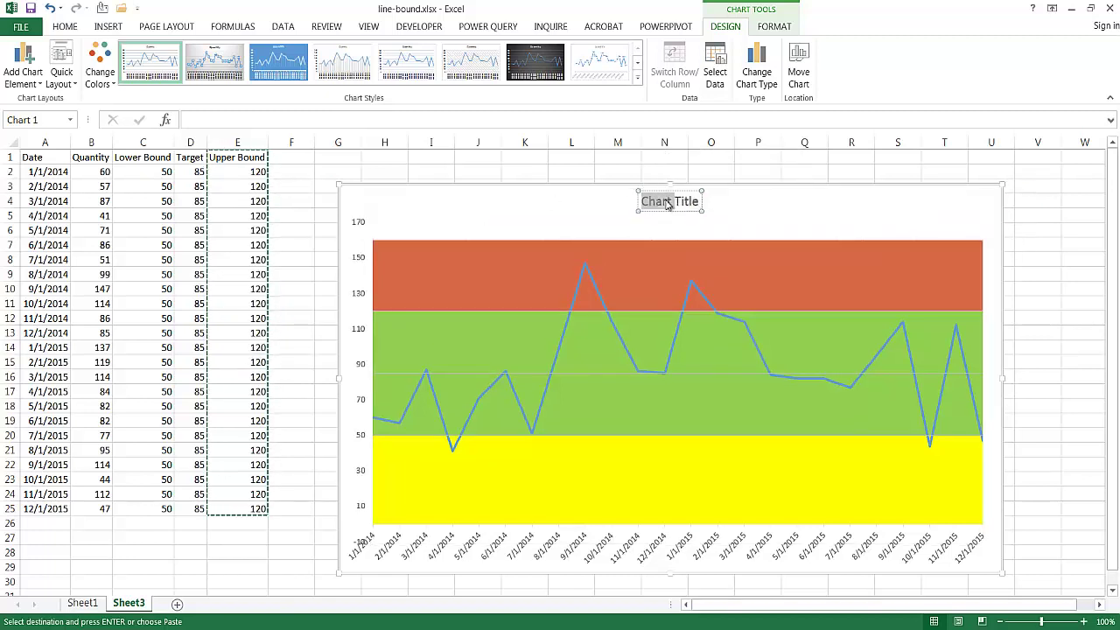
{"action": "key", "text": "Delete"}
{"action": "type", "text": "Wide"}
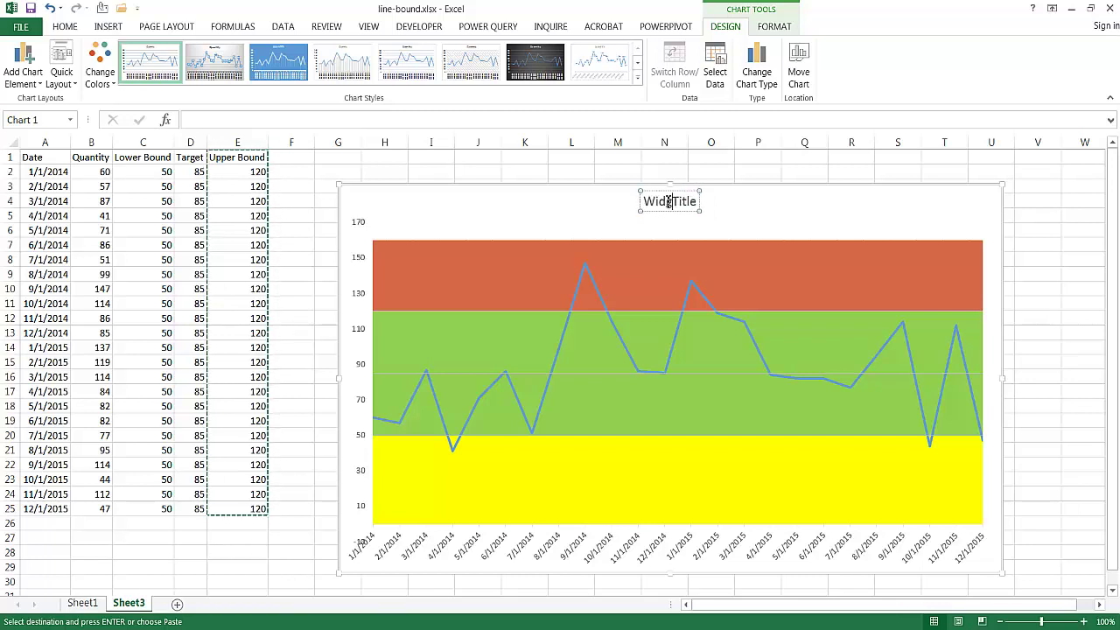
{"action": "type", "text": "et"}
{"action": "key", "text": "Delete"}
{"action": "key", "text": "Delete"}
{"action": "key", "text": "Delete"}
{"action": "key", "text": "Delete"}
{"action": "key", "text": "Delete"}
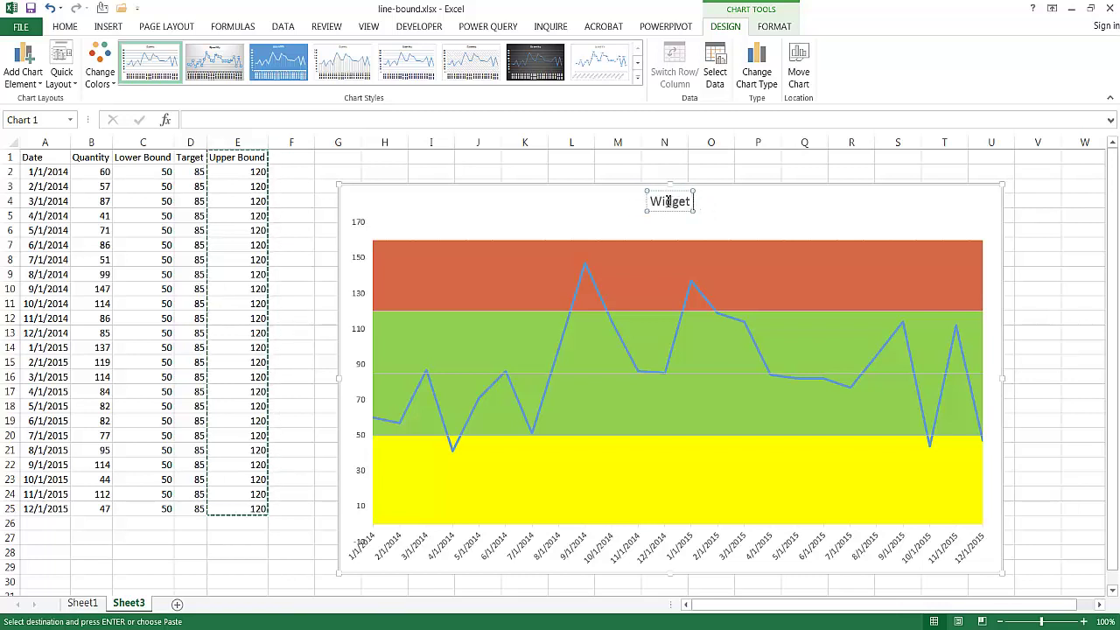
{"action": "type", "text": "Pro"}
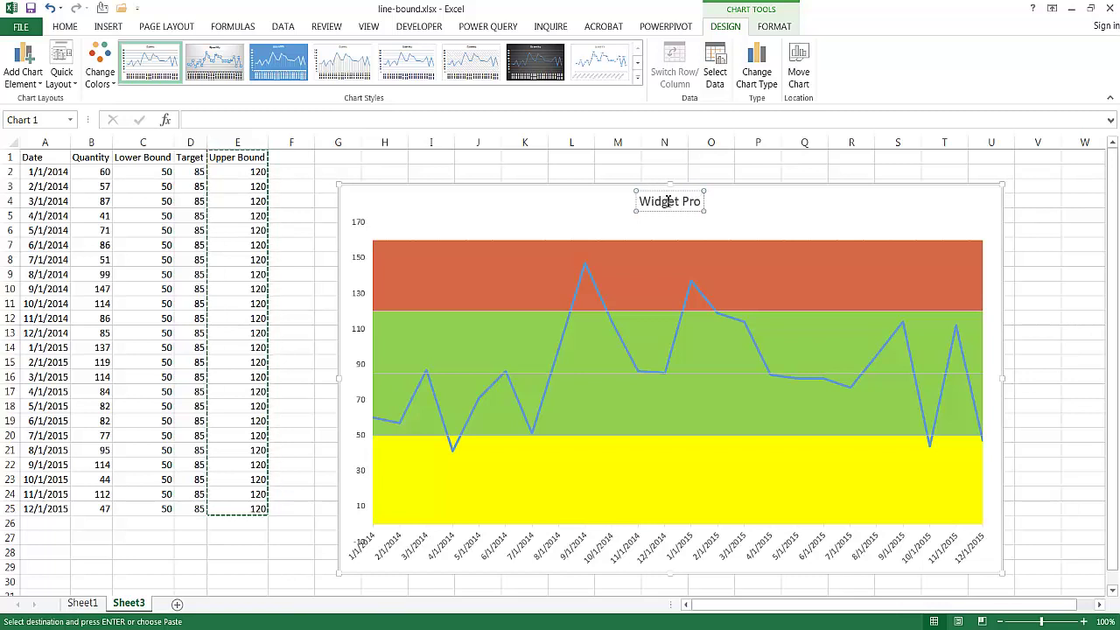
{"action": "type", "text": "duction"}
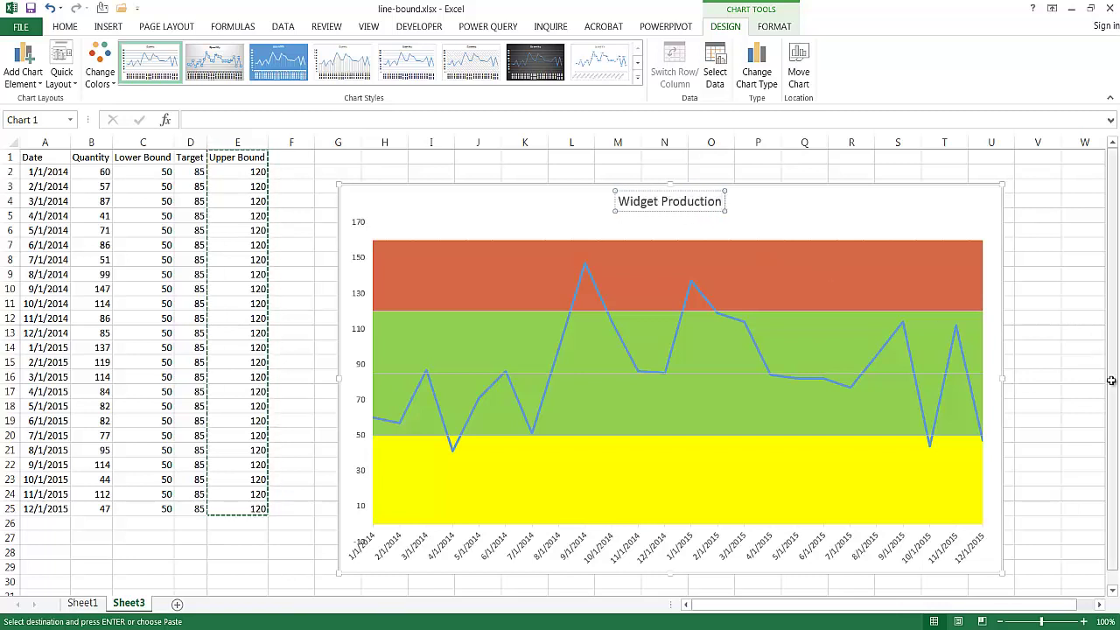
{"action": "left_click", "coordinate": [1079, 362]}
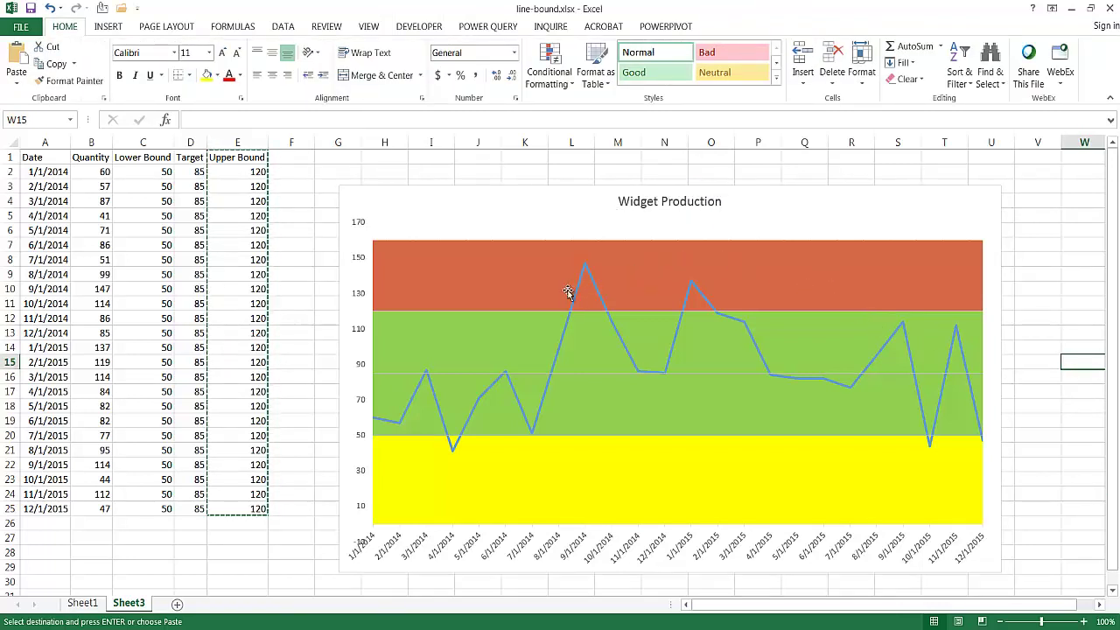